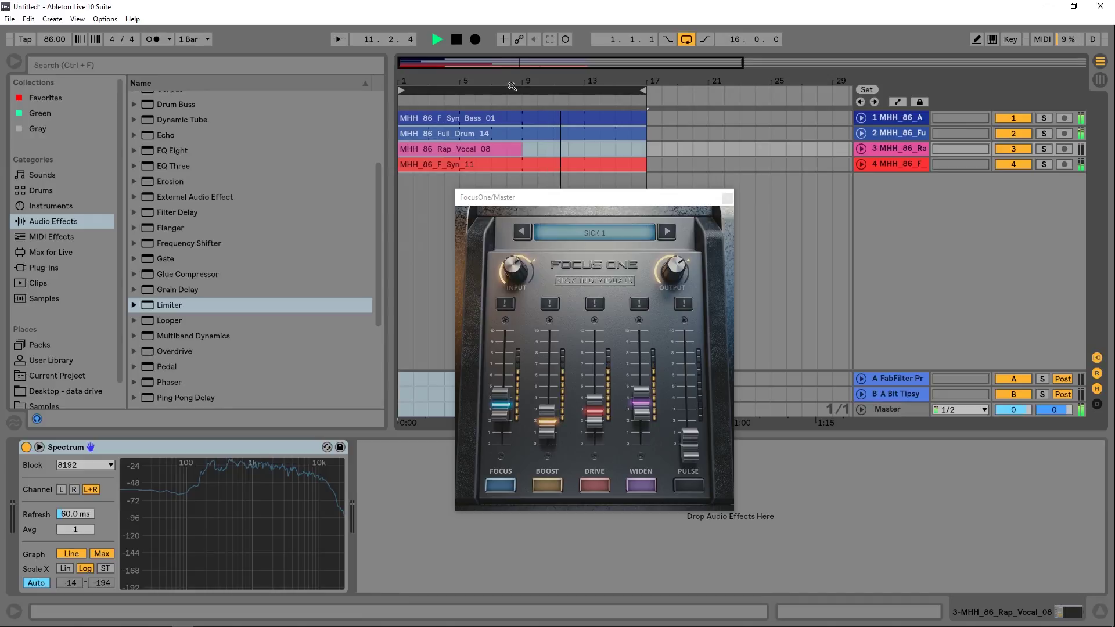
Step: Turn off the arrangement loop and shift the FocusOne window slightly toward the browser
{"action": "left_click", "coordinate": [687, 38]}
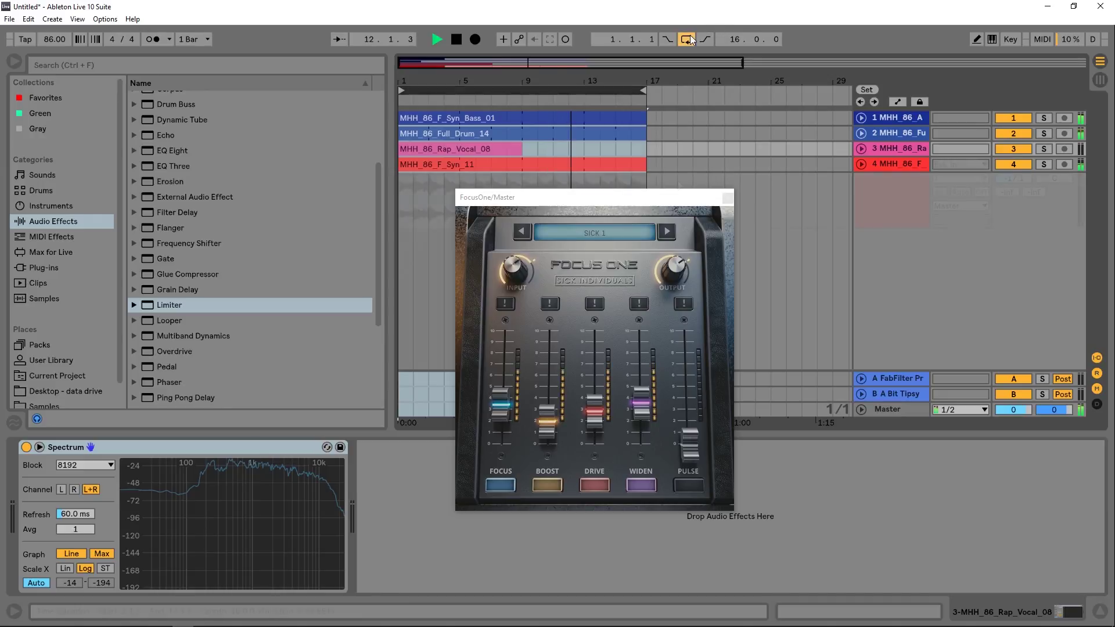
{"action": "left_click_drag", "start_coordinate": [639, 197], "coordinate": [617, 191]}
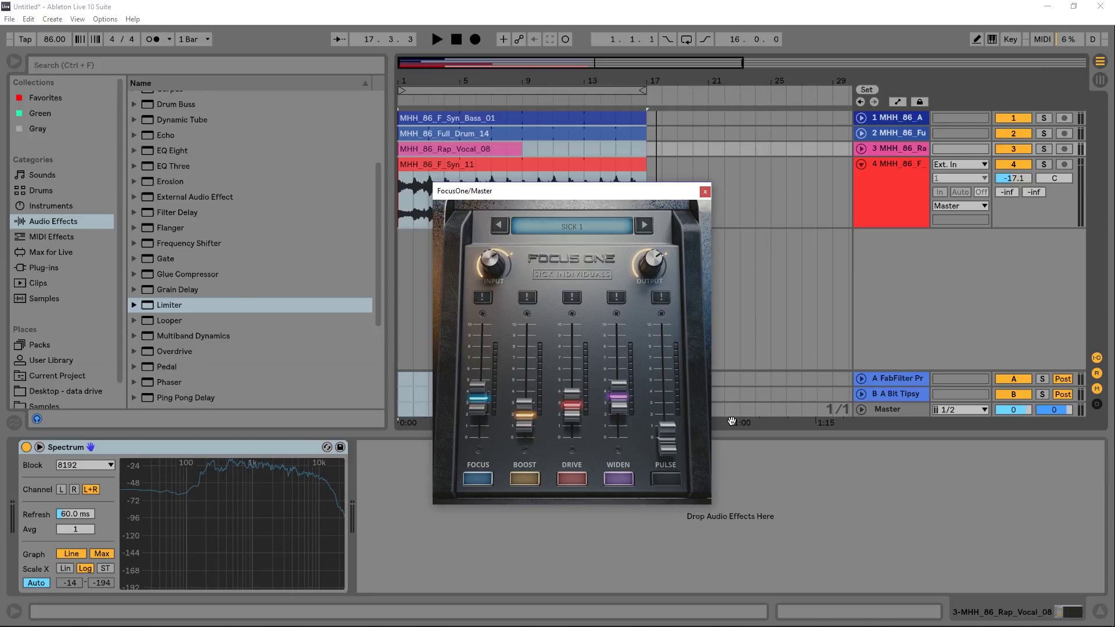
{"action": "left_click_drag", "start_coordinate": [473, 407], "coordinate": [486, 399]}
Step: Play the mix and compare it with FocusOne bypassed and active on the master, switching twice before stopping playback
{"action": "key", "text": "space"}
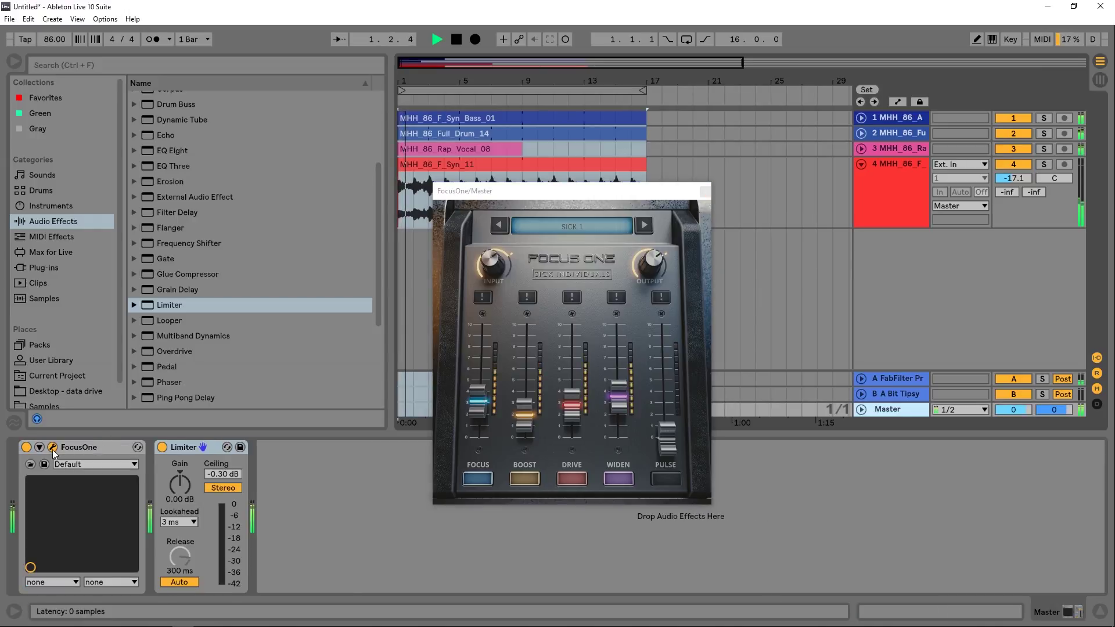
{"action": "left_click", "coordinate": [27, 447]}
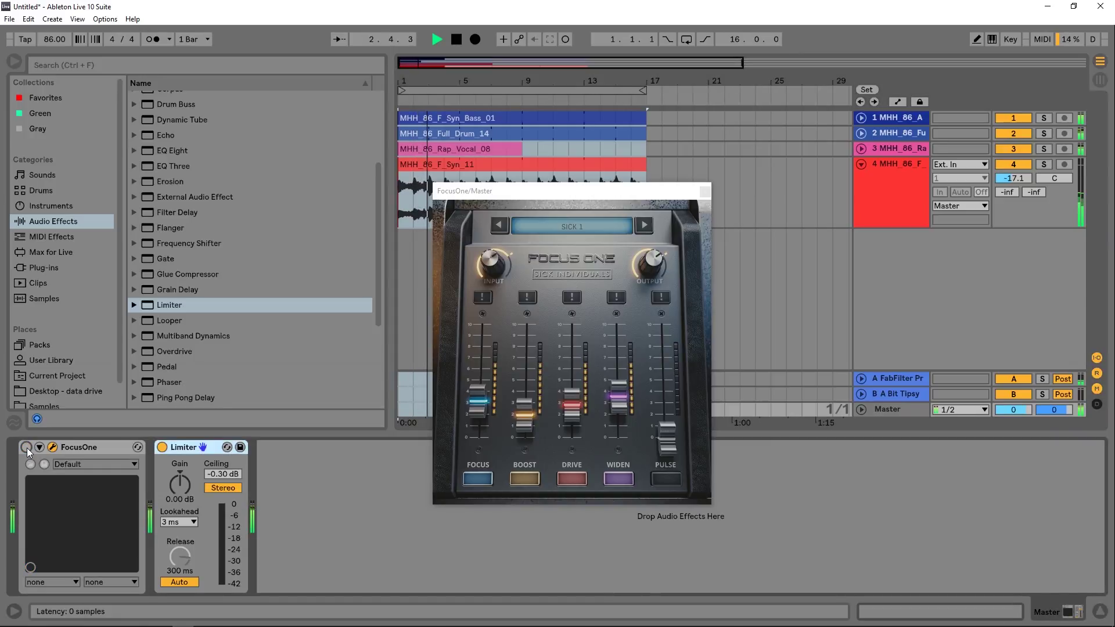
{"action": "left_click", "coordinate": [27, 448]}
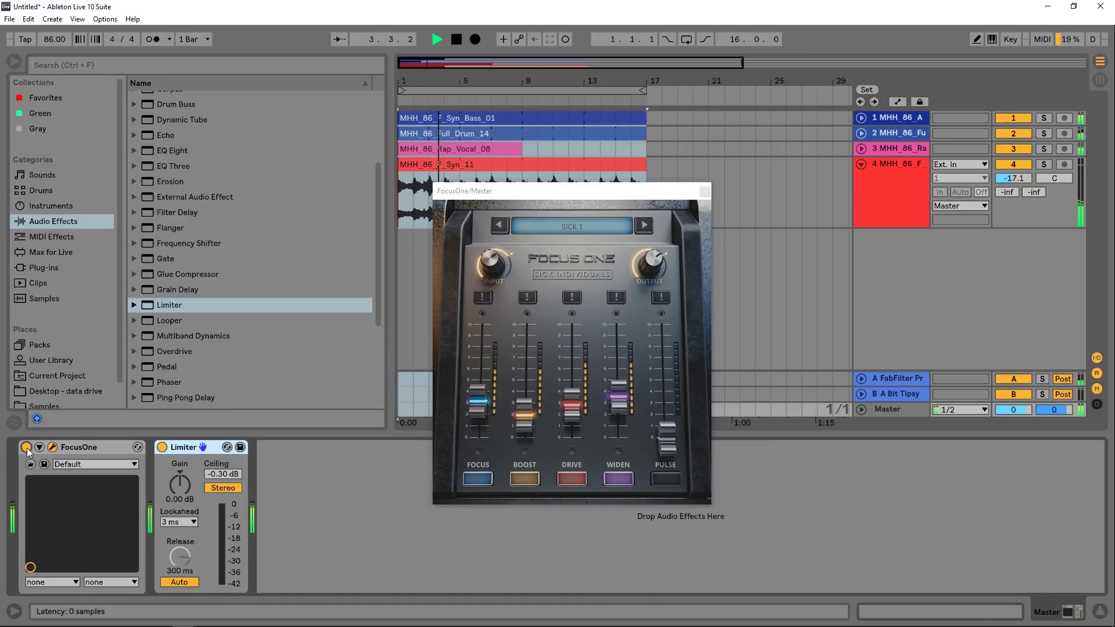
{"action": "left_click", "coordinate": [27, 448]}
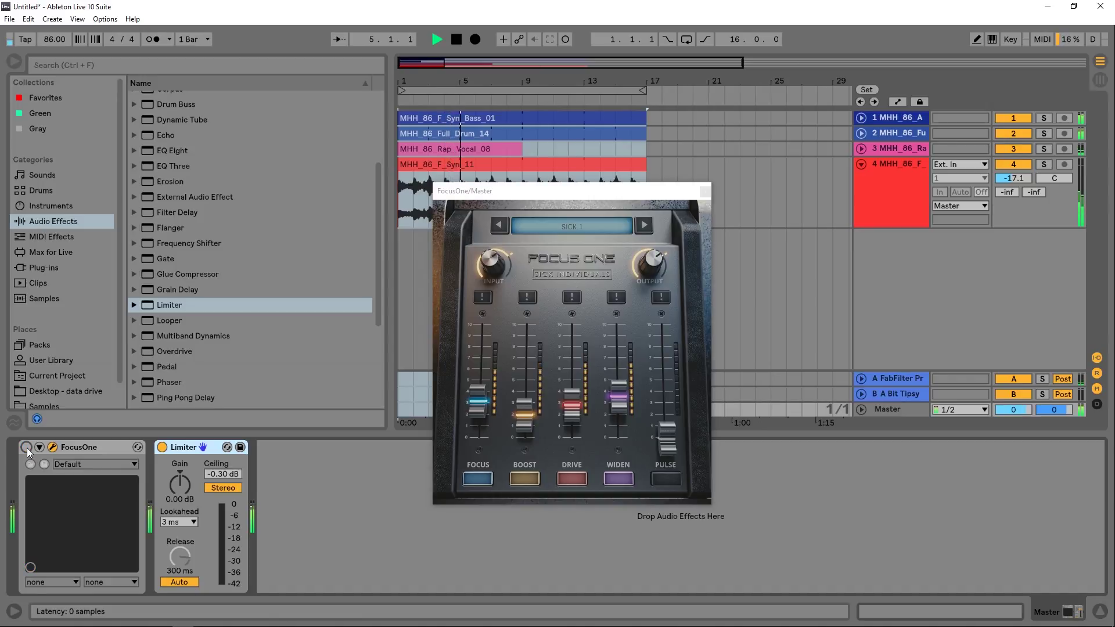
{"action": "left_click", "coordinate": [26, 448]}
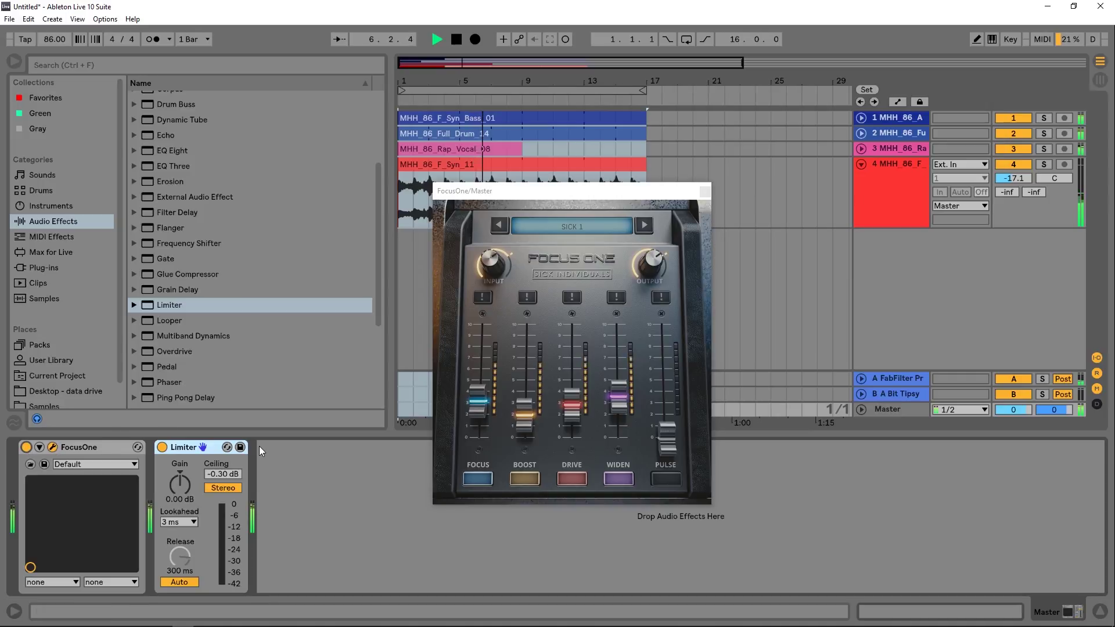
{"action": "key", "text": "space"}
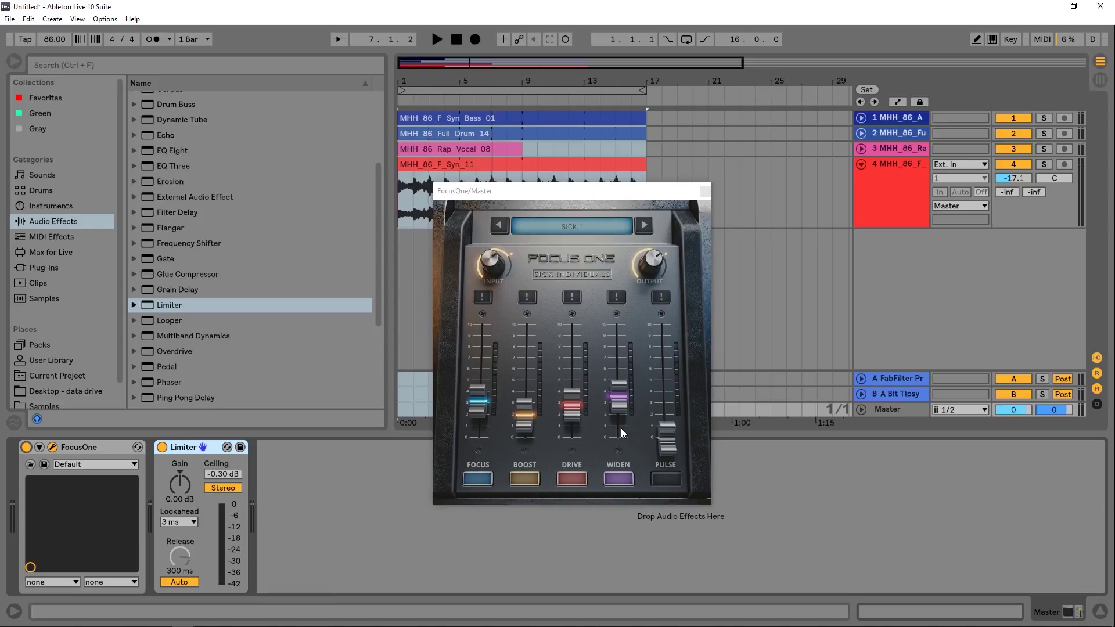
Step: Try Drive at maximum, bring the Focus, Boost, Drive and Widen faders down to 0, and audition the mix briefly
{"action": "left_click_drag", "start_coordinate": [478, 401], "coordinate": [480, 415]}
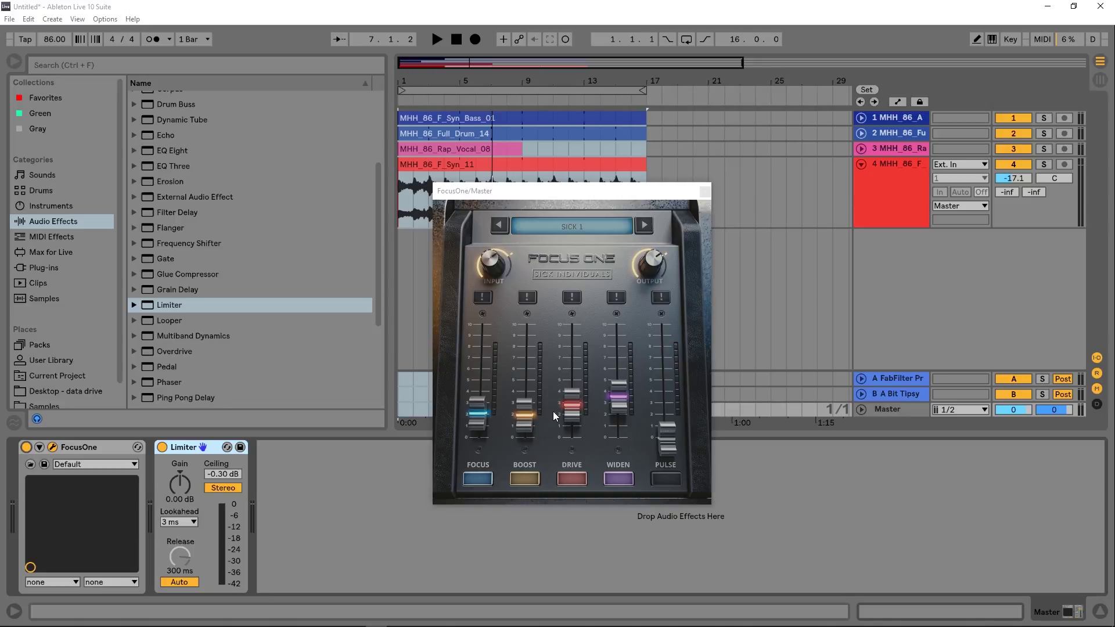
{"action": "left_click_drag", "start_coordinate": [577, 405], "coordinate": [583, 308]}
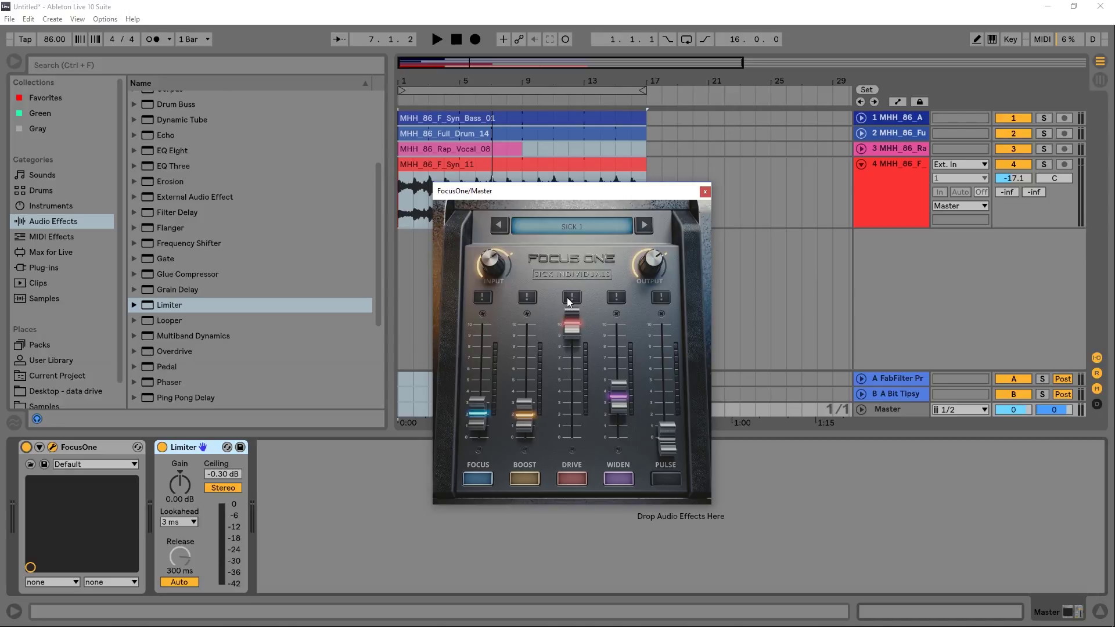
{"action": "left_click", "coordinate": [565, 298]}
{"action": "left_click_drag", "start_coordinate": [567, 318], "coordinate": [478, 439]}
{"action": "left_click", "coordinate": [580, 299]}
{"action": "left_click_drag", "start_coordinate": [619, 410], "coordinate": [570, 452]}
{"action": "key", "text": "space"}
{"action": "key", "text": "space"}
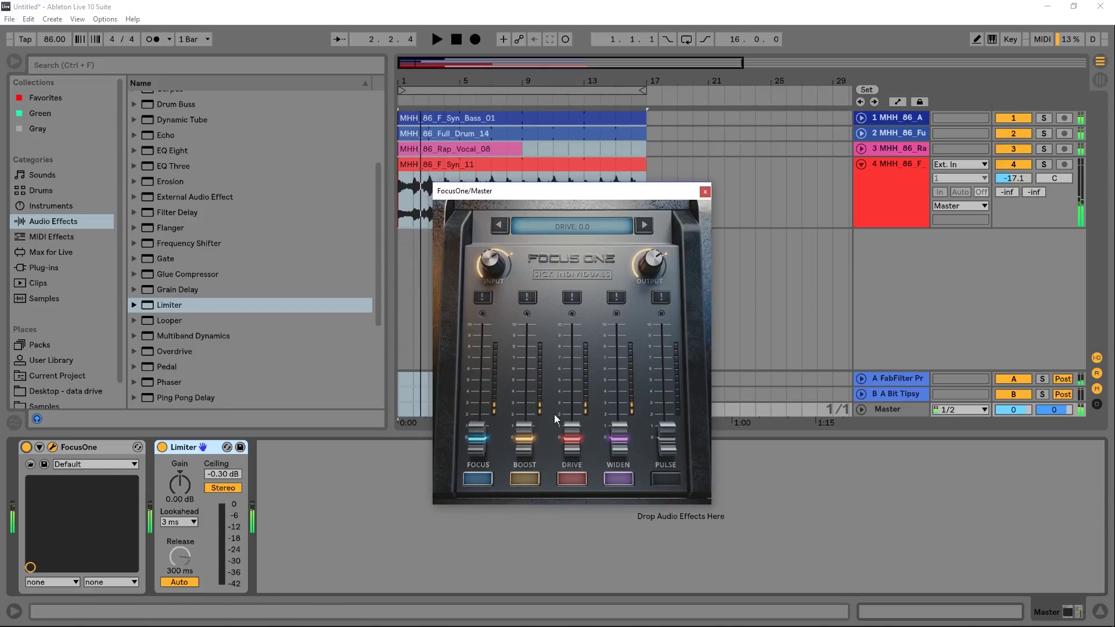
Step: Enable Extreme Drive and play the mix while moving the Drive fader up from 0
{"action": "left_click", "coordinate": [571, 297]}
{"action": "key", "text": "space"}
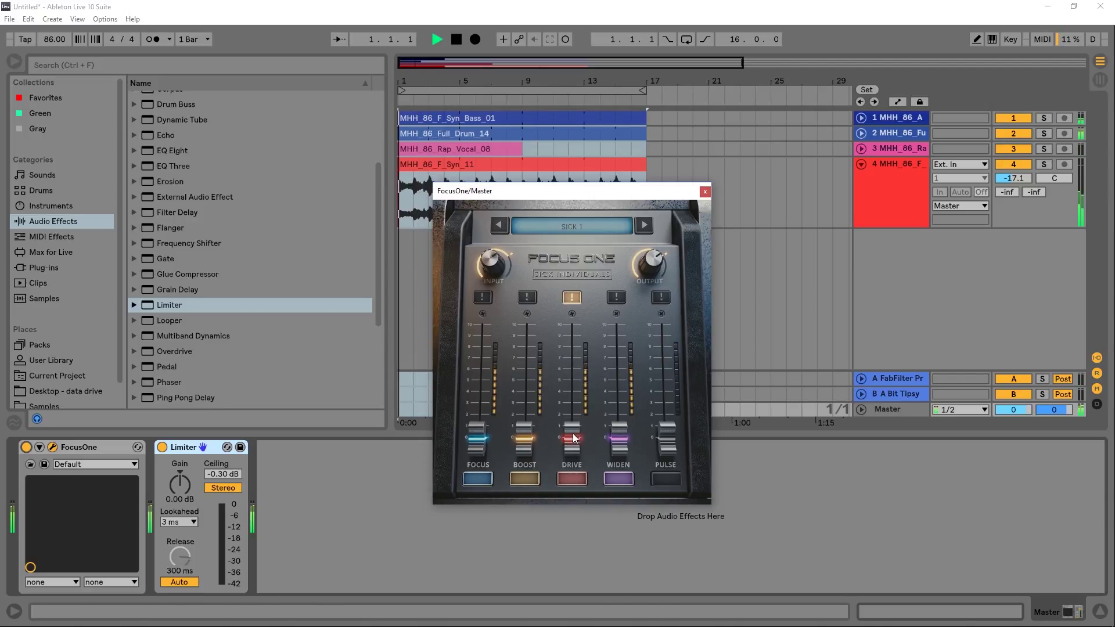
{"action": "left_click_drag", "start_coordinate": [574, 433], "coordinate": [522, 302]}
Step: Audition Extreme Boost on and off with the Boost fader at maximum, stop playback, and lower Boost almost to 0
{"action": "left_click", "coordinate": [521, 299]}
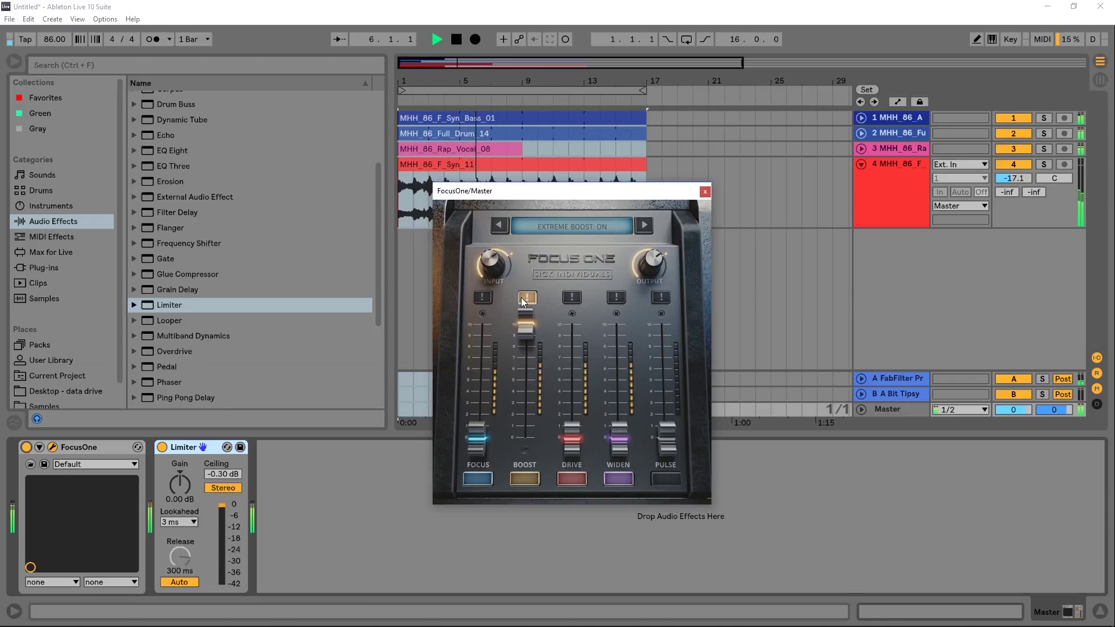
{"action": "key", "text": "space"}
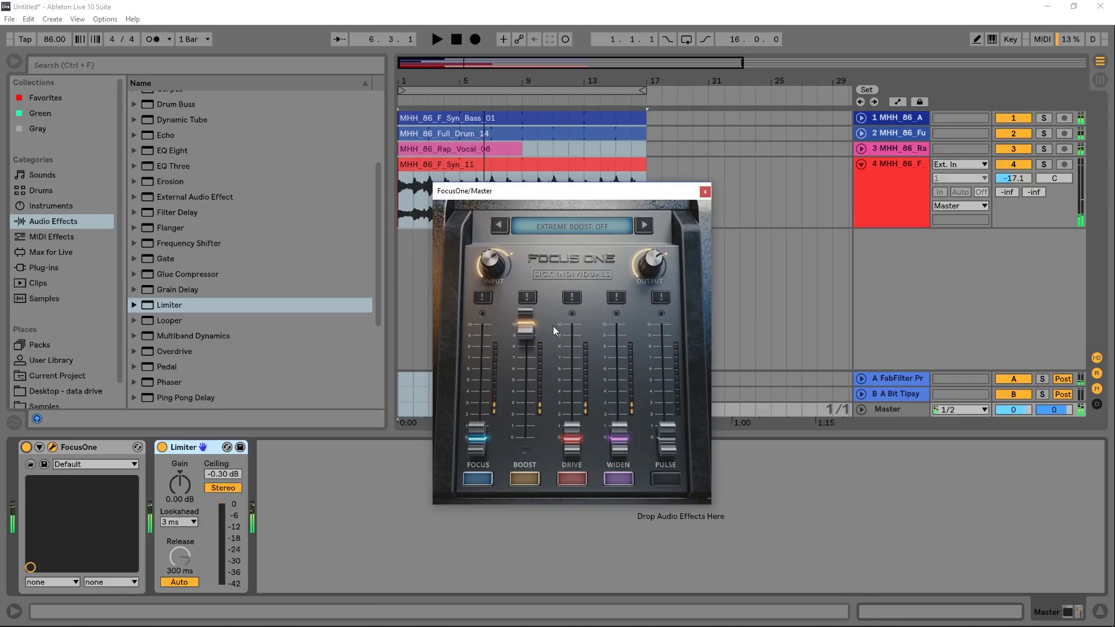
{"action": "left_click_drag", "start_coordinate": [527, 334], "coordinate": [535, 371]}
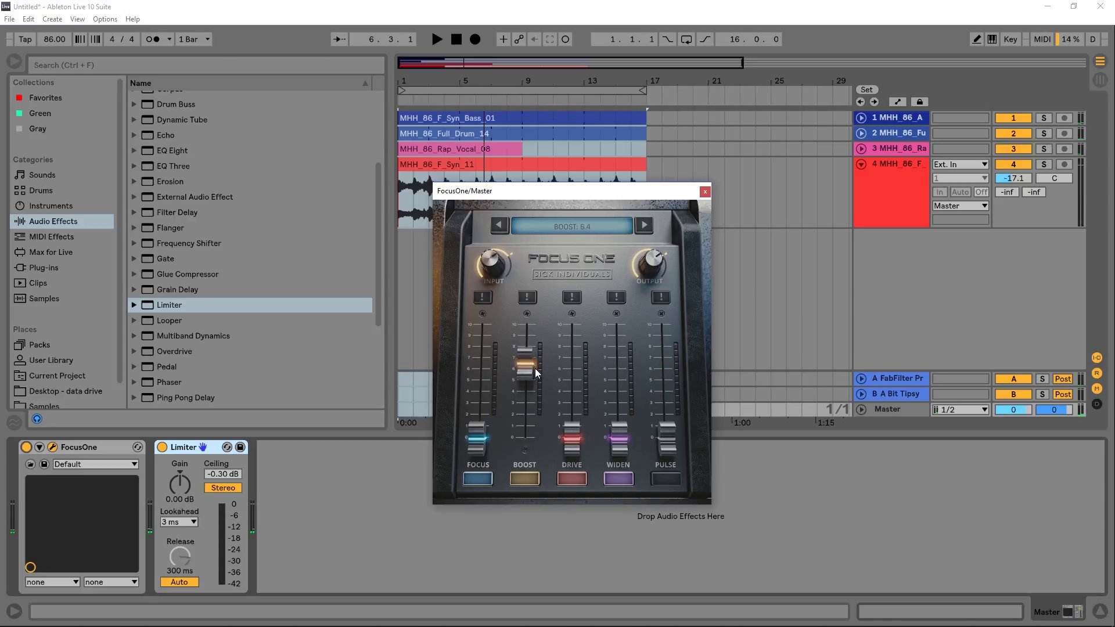
{"action": "left_click_drag", "start_coordinate": [536, 429], "coordinate": [536, 434]}
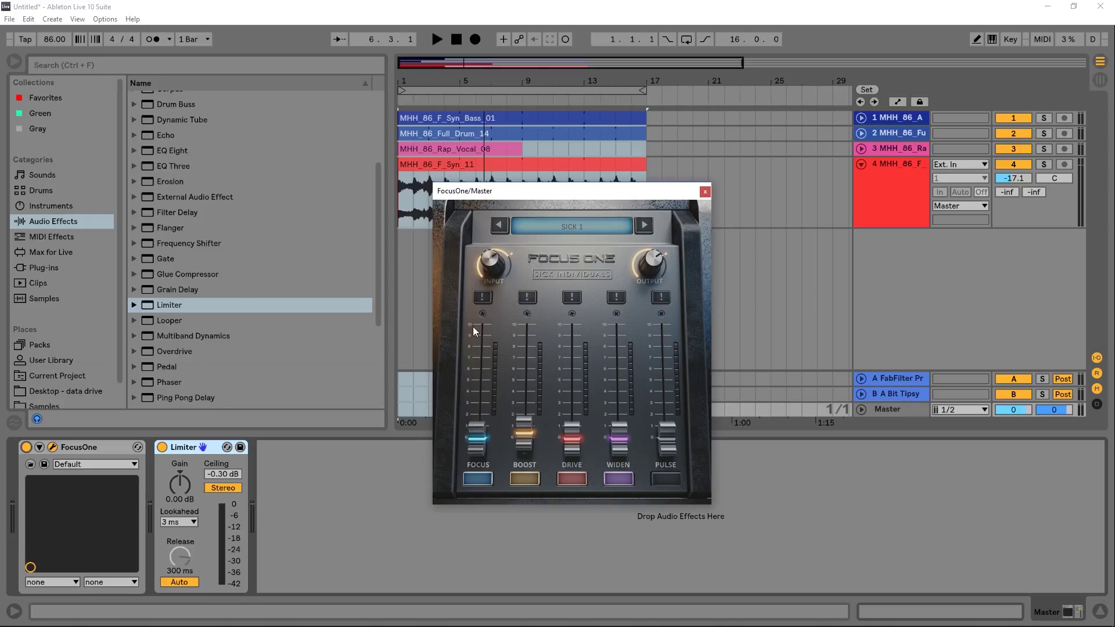
Step: Audition Extreme Focus during playback with Focus raised to maximum, and return the module to 0 with Extreme Focus off
{"action": "left_click", "coordinate": [482, 297]}
{"action": "key", "text": "space"}
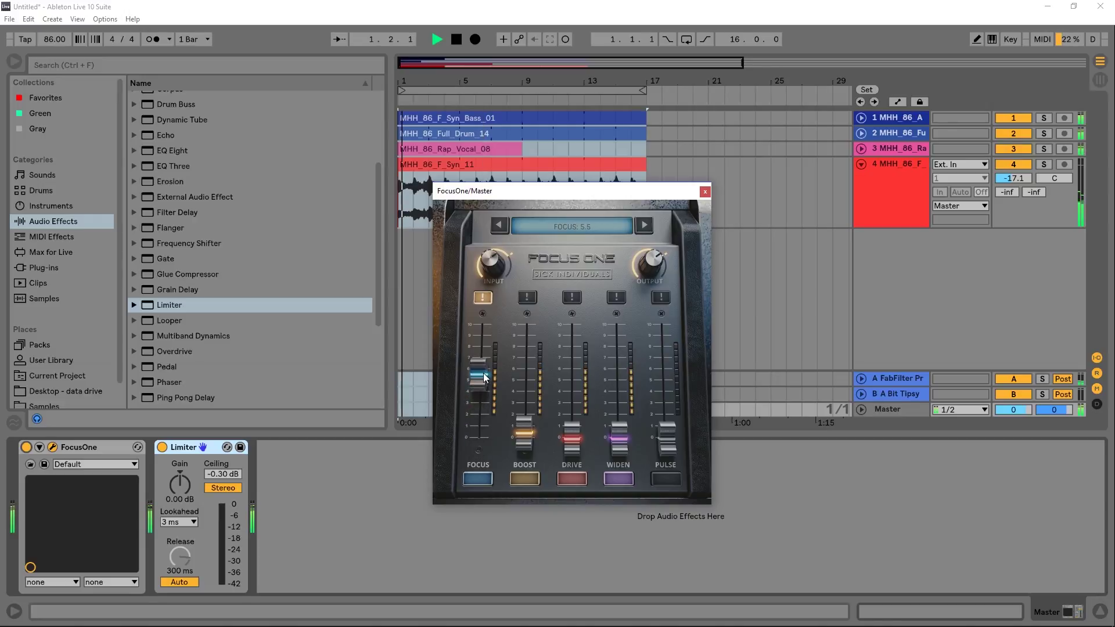
{"action": "left_click_drag", "start_coordinate": [482, 422], "coordinate": [483, 343]}
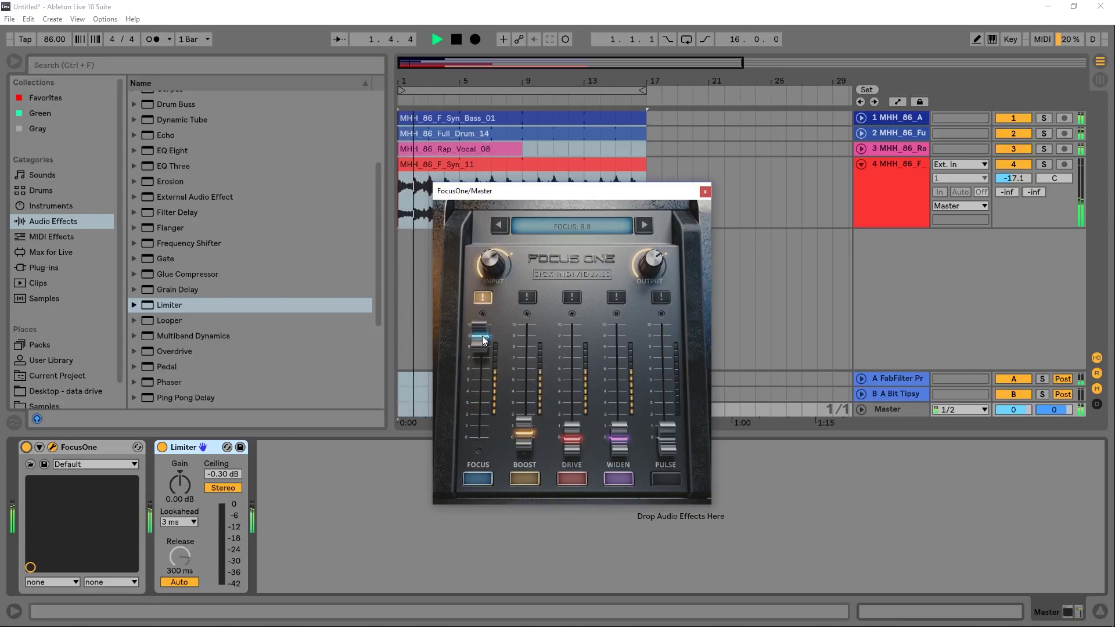
{"action": "left_click_drag", "start_coordinate": [482, 340], "coordinate": [481, 298]}
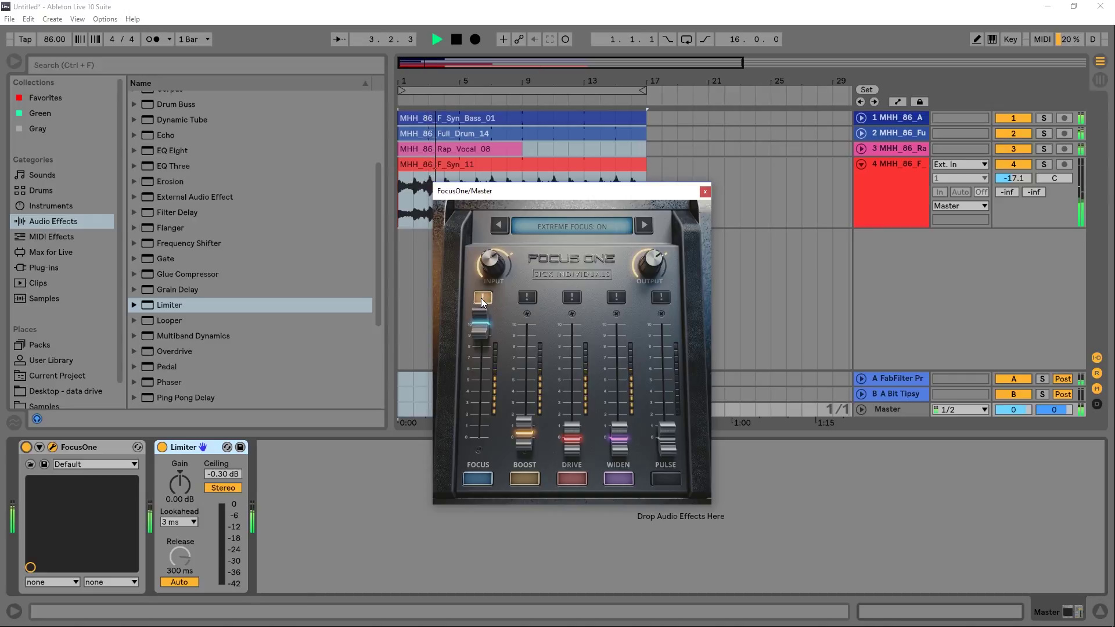
{"action": "left_click_drag", "start_coordinate": [480, 326], "coordinate": [490, 502]}
{"action": "key", "text": "space"}
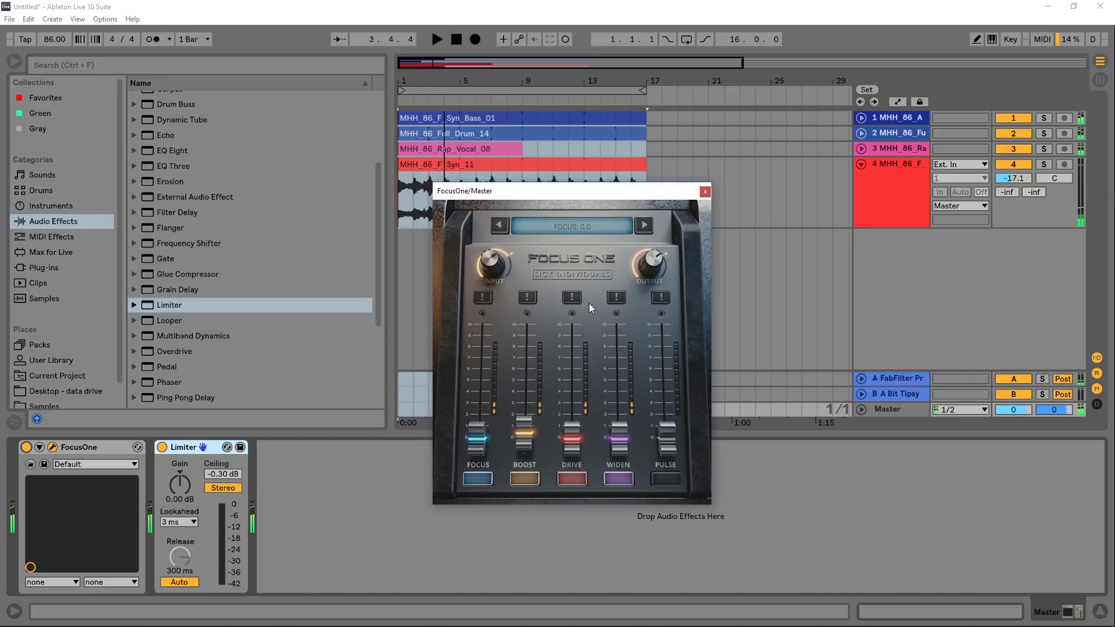
Step: Audition the Widen fader at maximum with Extreme Widen on and off, and return Widen to 0
{"action": "left_click", "coordinate": [616, 297]}
{"action": "left_click_drag", "start_coordinate": [623, 436], "coordinate": [619, 325]}
{"action": "key", "text": "space"}
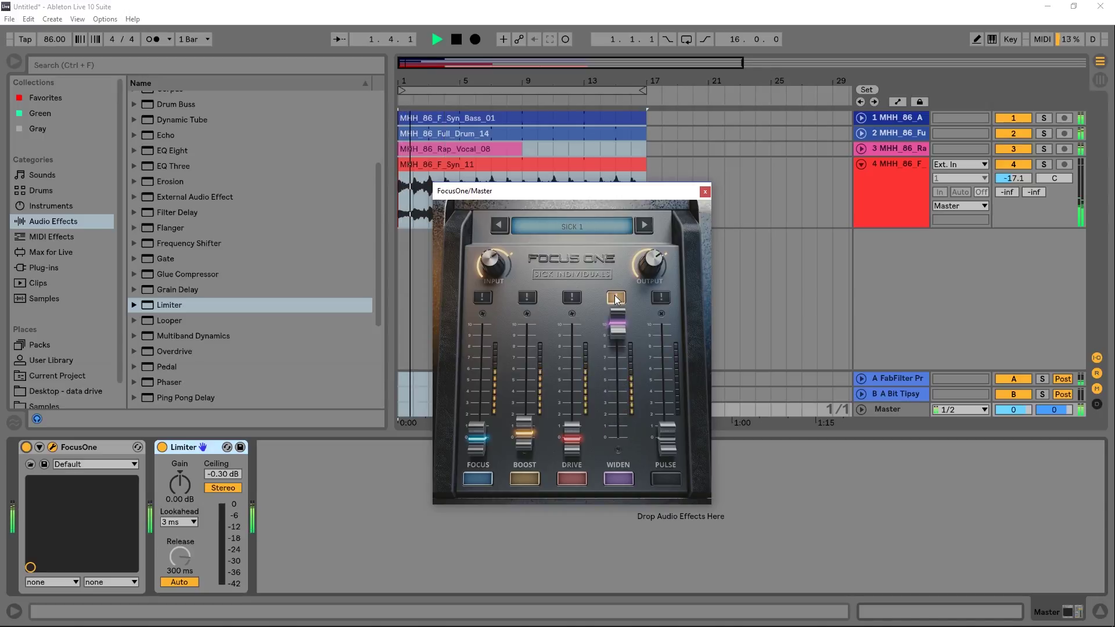
{"action": "left_click", "coordinate": [616, 298]}
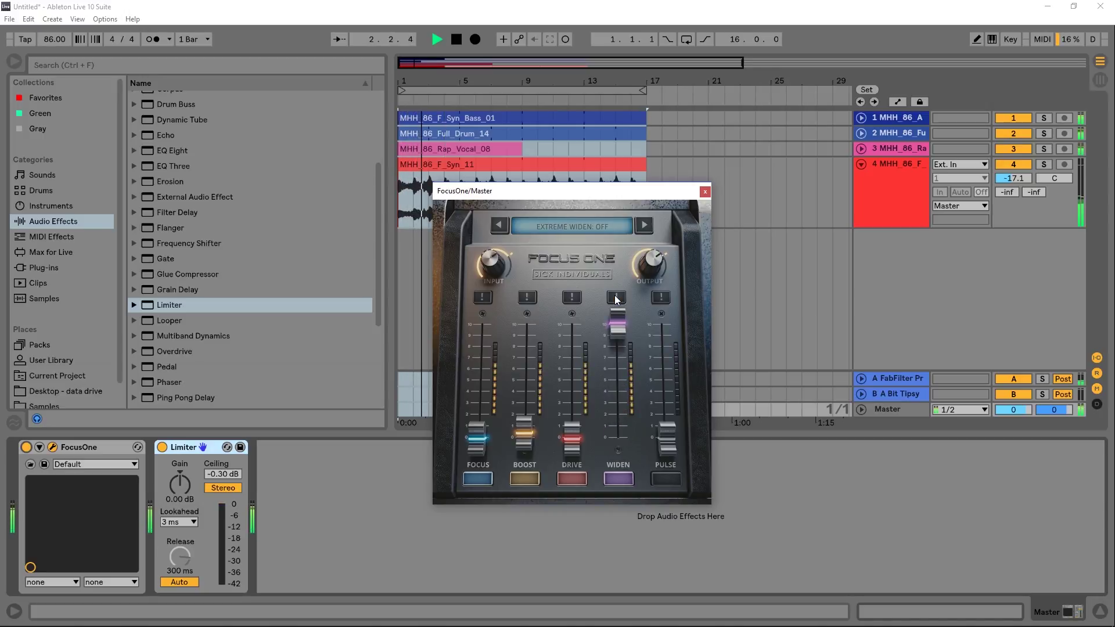
{"action": "left_click_drag", "start_coordinate": [611, 325], "coordinate": [637, 436]}
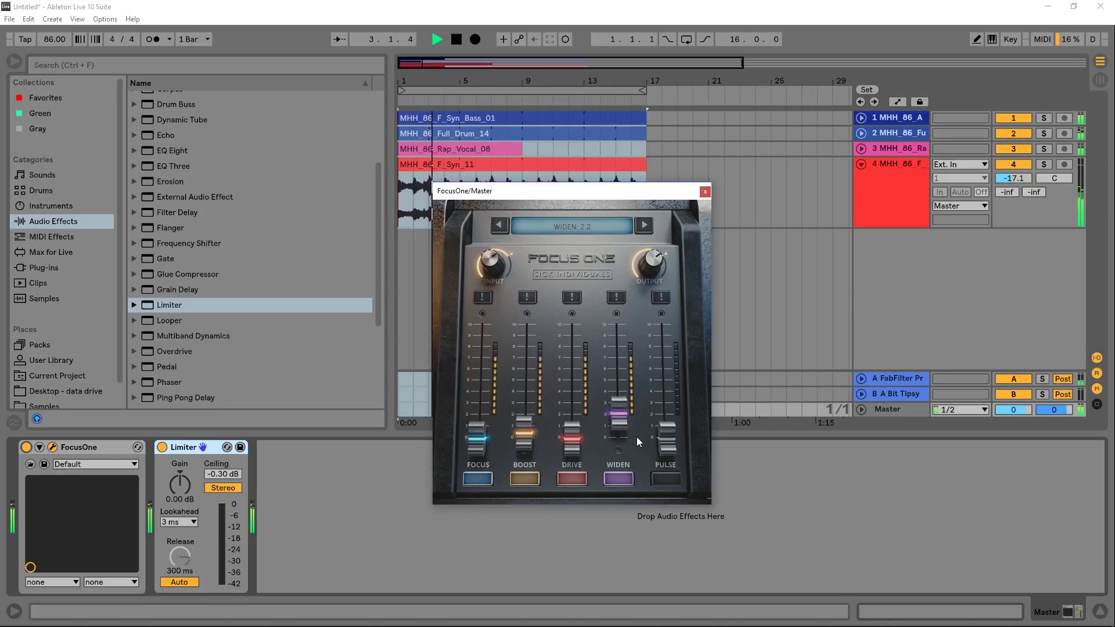
{"action": "key", "text": "space"}
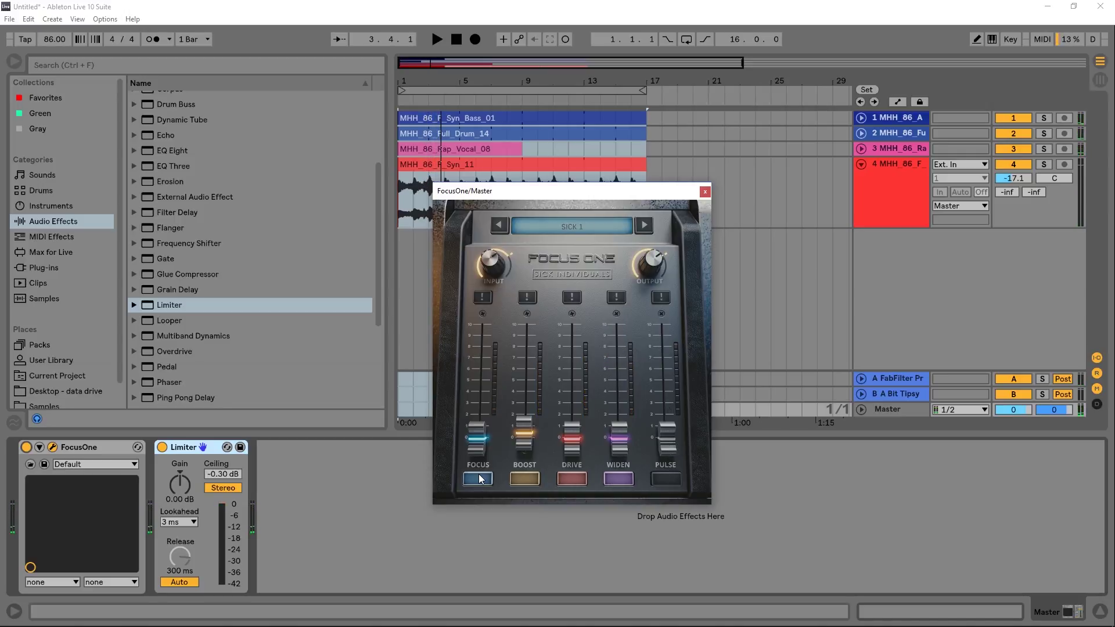
Step: Enable the Pulse module, audition it at 10.0 with Extreme Pulse on and off, and lower Pulse to 1.3
{"action": "left_click", "coordinate": [662, 480]}
{"action": "left_click_drag", "start_coordinate": [665, 454], "coordinate": [664, 315]}
{"action": "key", "text": "space"}
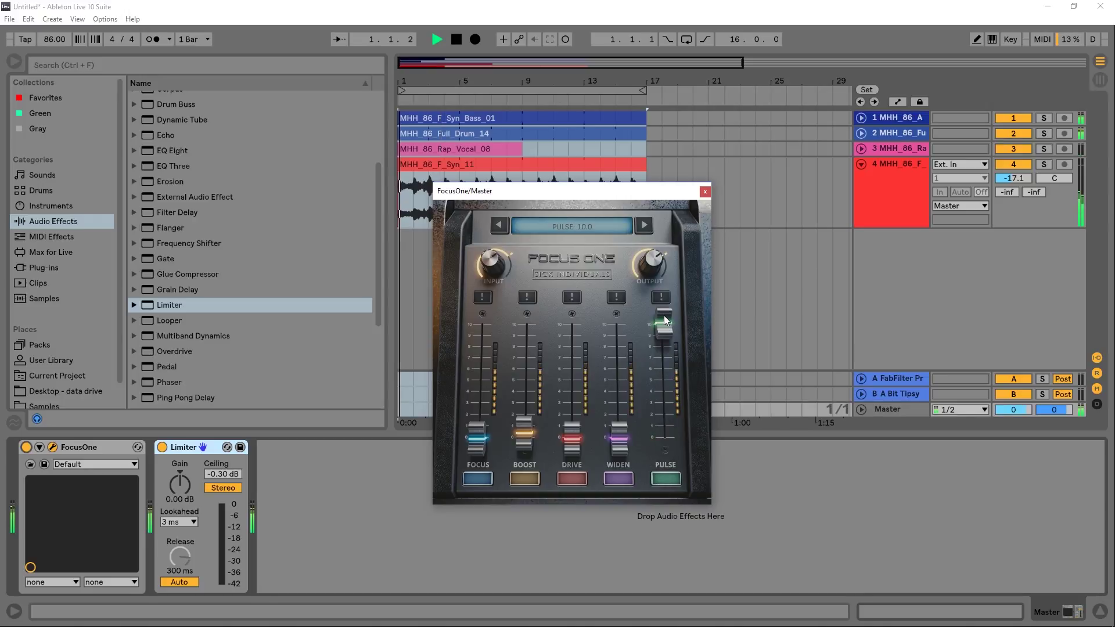
{"action": "left_click", "coordinate": [661, 297]}
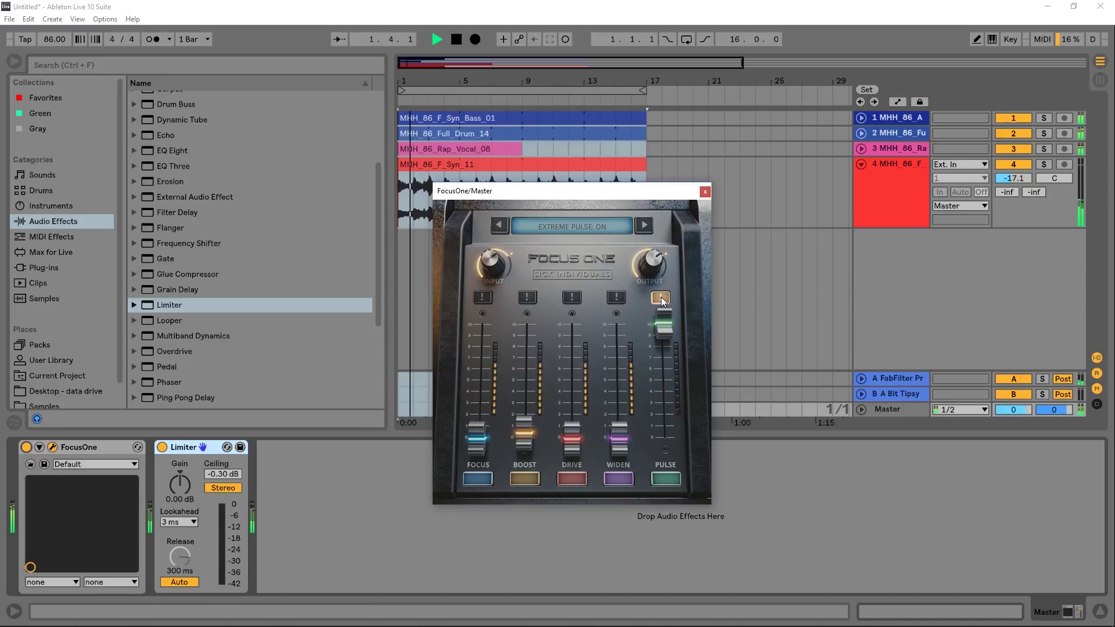
{"action": "left_click", "coordinate": [661, 298]}
{"action": "left_click_drag", "start_coordinate": [663, 329], "coordinate": [659, 423]}
{"action": "left_click", "coordinate": [661, 297]}
{"action": "left_click", "coordinate": [661, 297]}
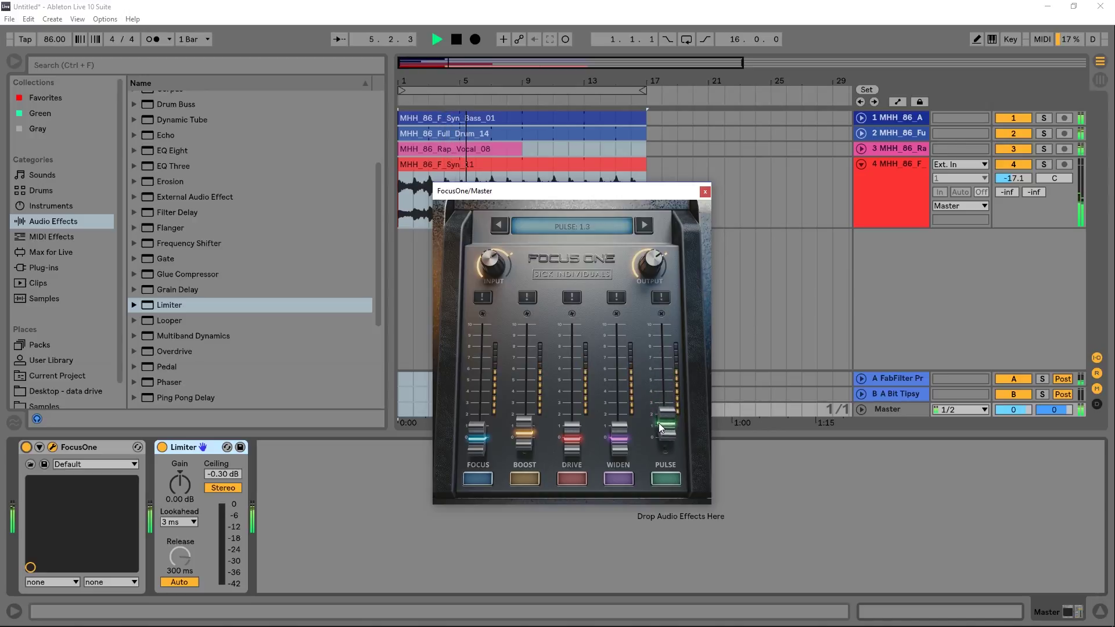
{"action": "key", "text": "space"}
Step: Load the SICK 2 factory preset in FocusOne, audition it briefly, and close the preset browser
{"action": "left_click", "coordinate": [574, 227]}
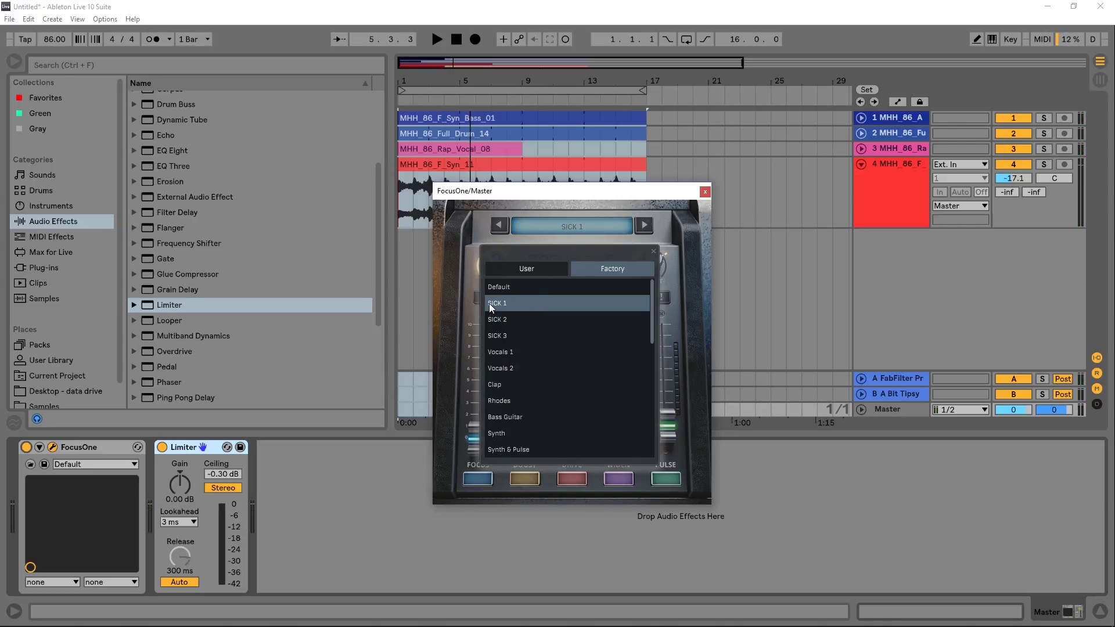
{"action": "left_click", "coordinate": [504, 319]}
{"action": "key", "text": "space"}
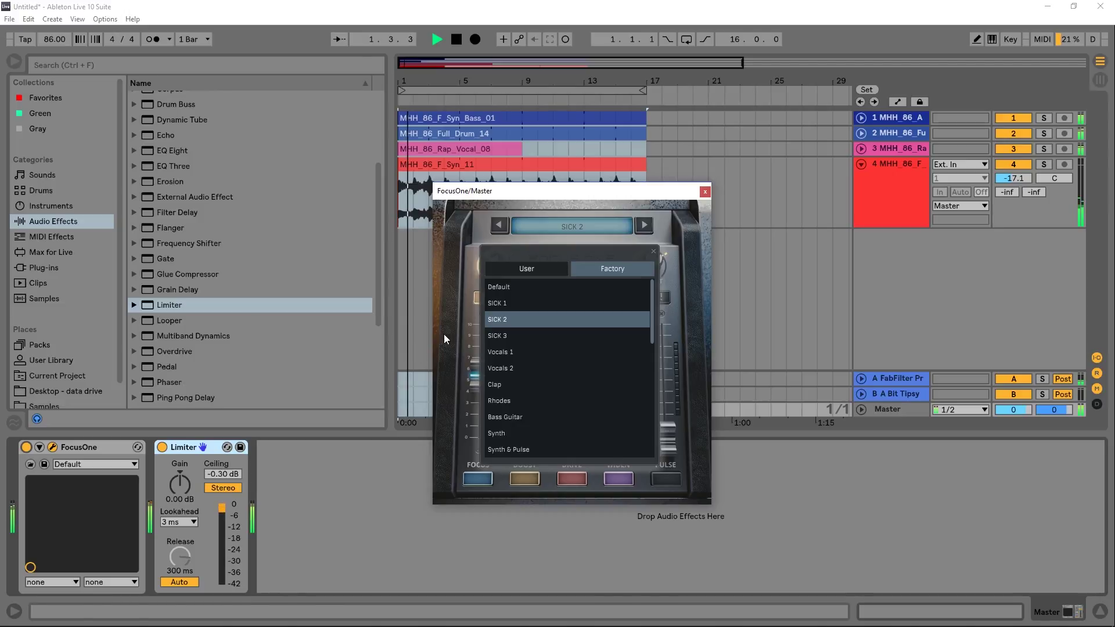
{"action": "key", "text": "space"}
{"action": "left_click", "coordinate": [653, 251]}
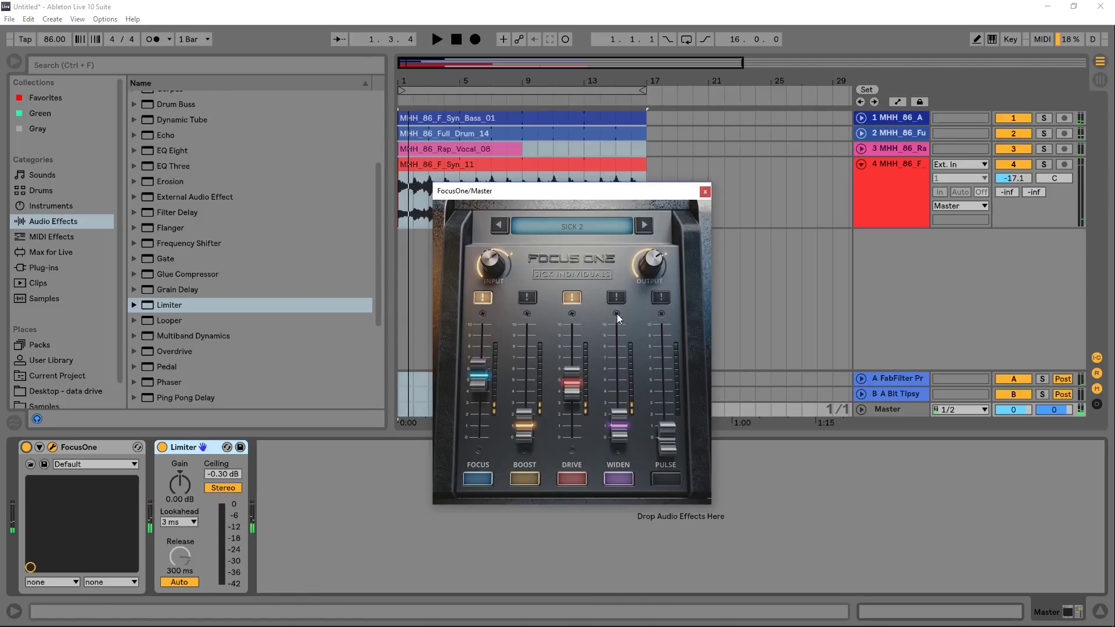
Step: Turn off Extreme Drive and Extreme Focus, lower the Focus fader slightly, and set Drive to 3.5
{"action": "left_click", "coordinate": [572, 297]}
{"action": "left_click", "coordinate": [482, 297]}
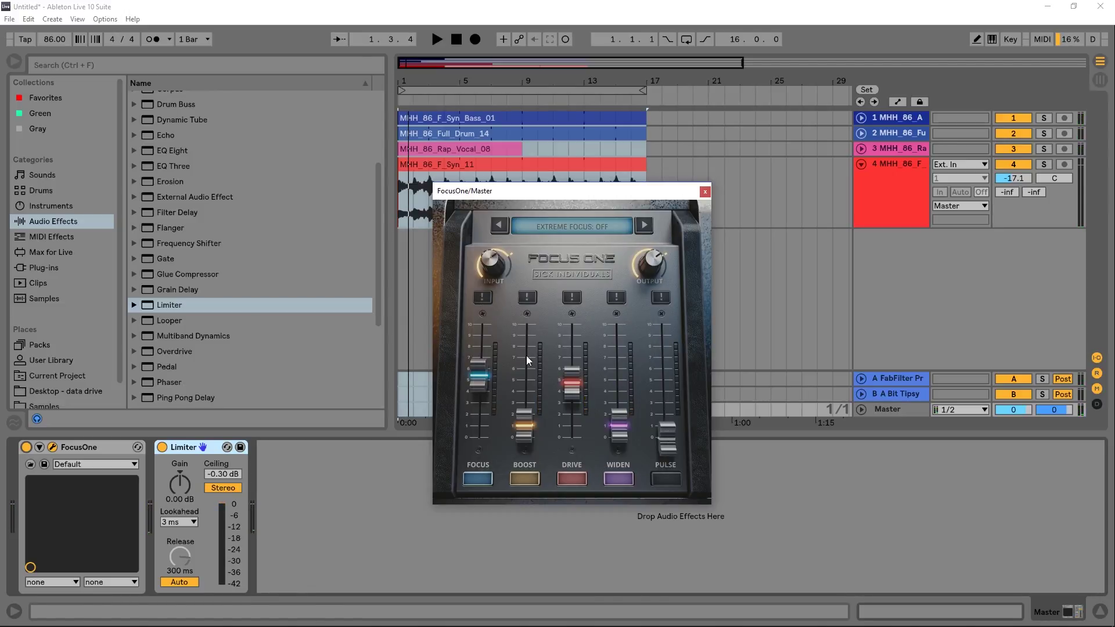
{"action": "left_click_drag", "start_coordinate": [485, 380], "coordinate": [485, 375]}
{"action": "left_click_drag", "start_coordinate": [572, 383], "coordinate": [572, 396]}
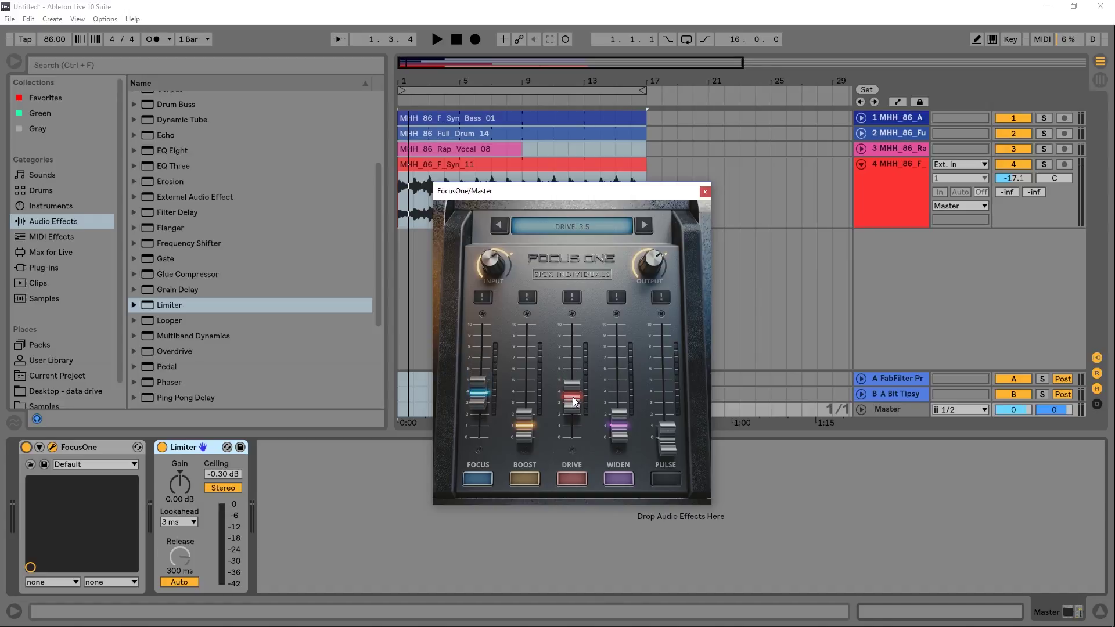
Step: Rebalance the FocusOne faders during playback by setting Widen to 4.5, raising Boost, and lowering Drive and Focus slightly
{"action": "key", "text": "space"}
{"action": "left_click_drag", "start_coordinate": [628, 425], "coordinate": [628, 413]}
{"action": "left_click_drag", "start_coordinate": [526, 428], "coordinate": [526, 411]}
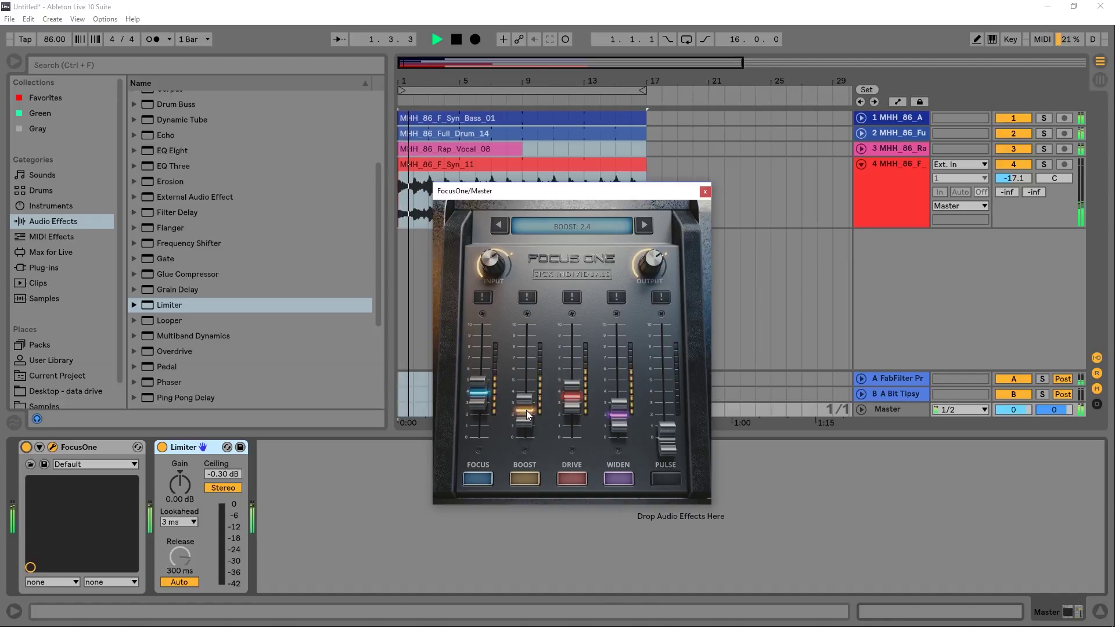
{"action": "left_click_drag", "start_coordinate": [622, 420], "coordinate": [624, 386]}
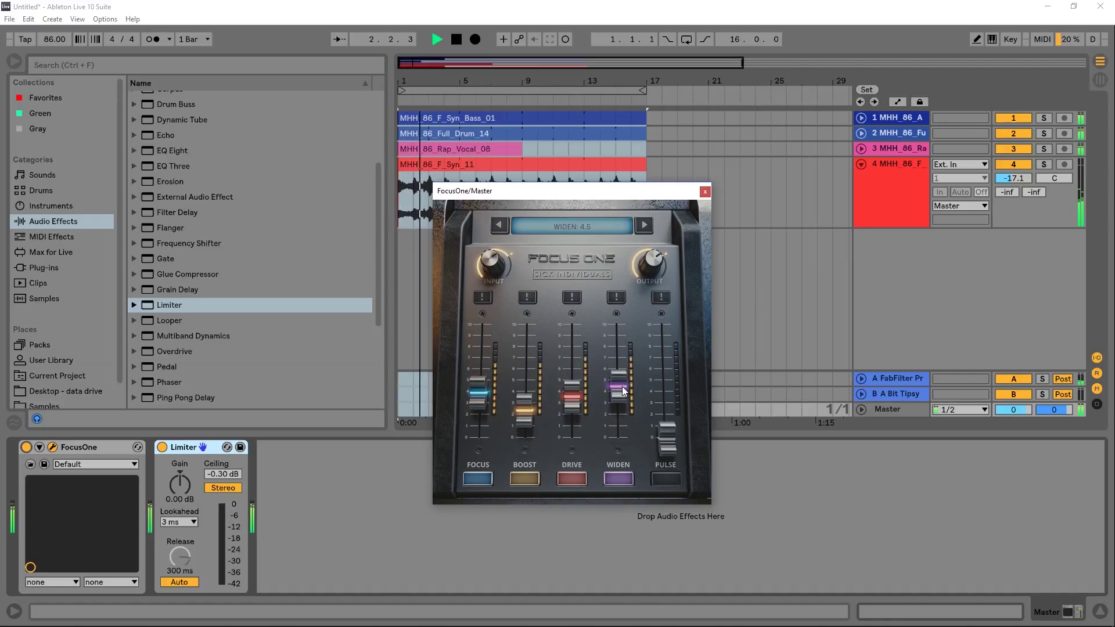
{"action": "left_click_drag", "start_coordinate": [514, 406], "coordinate": [563, 415]}
{"action": "mouse_move", "coordinate": [487, 408]}
{"action": "left_mouse_down"}
{"action": "mouse_move", "coordinate": [483, 419]}
{"action": "mouse_move", "coordinate": [480, 390]}
{"action": "mouse_move", "coordinate": [479, 406]}
{"action": "left_mouse_up"}
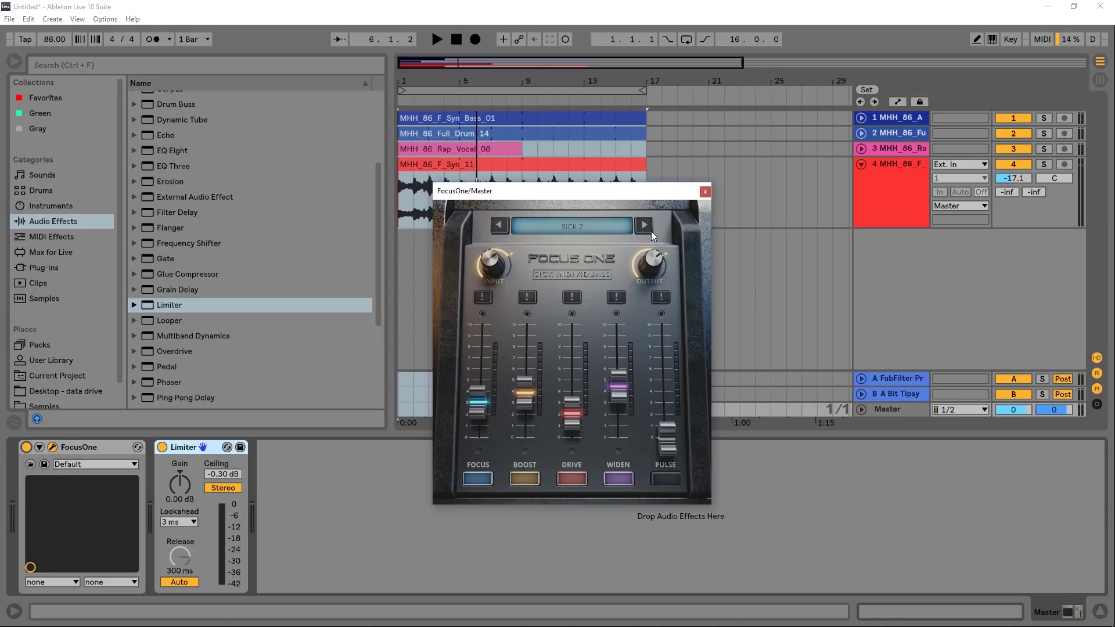
Step: Close the master's FocusOne window, solo the bass track with its Compressor turned off, and open that track's FocusOne plugin
{"action": "left_click", "coordinate": [705, 192]}
{"action": "left_click", "coordinate": [138, 447]}
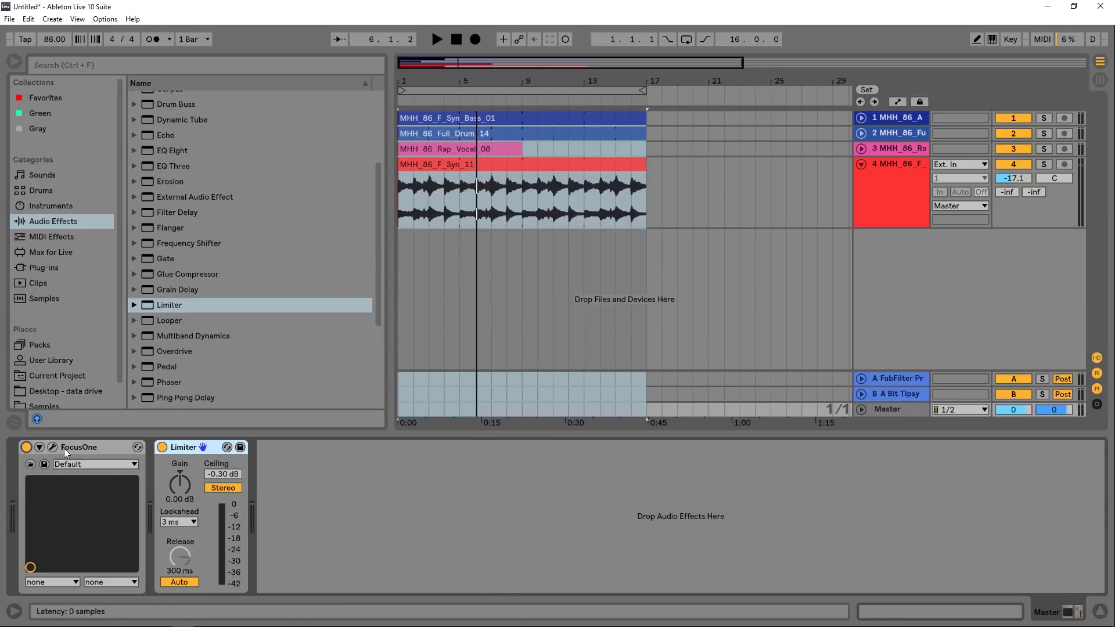
{"action": "left_click", "coordinate": [495, 118]}
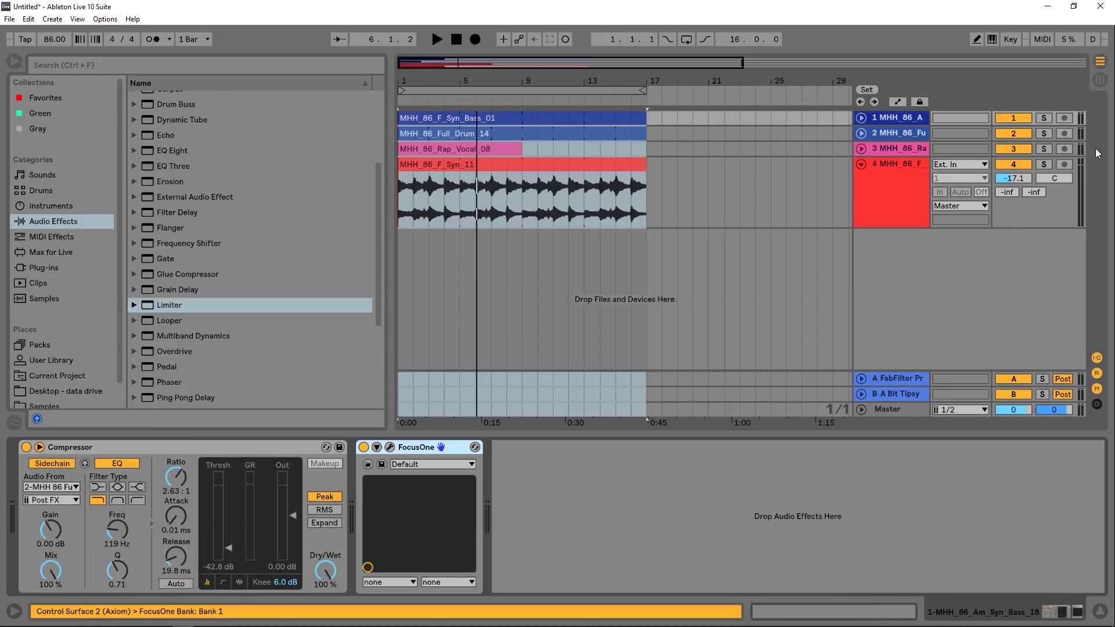
{"action": "left_click", "coordinate": [1043, 118]}
{"action": "key", "text": "space"}
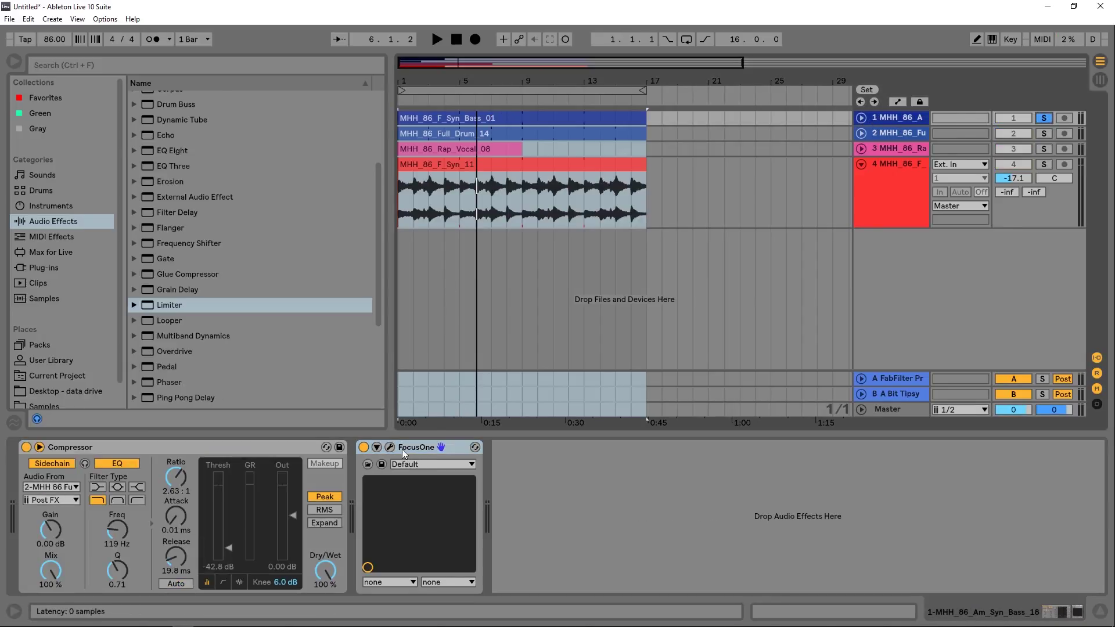
{"action": "left_click", "coordinate": [389, 448]}
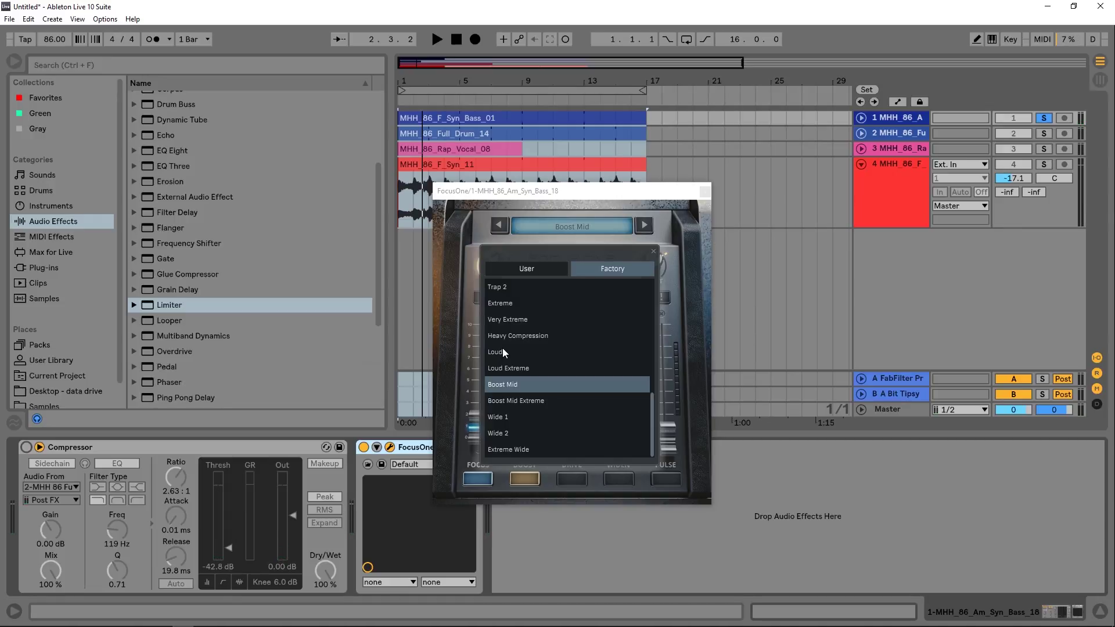
Step: Audition the Loud Extreme, Loud, Heavy Compression, Very Extreme, Extreme Wide and Wide 2 factory presets on the soloed bass
{"action": "key", "text": "space"}
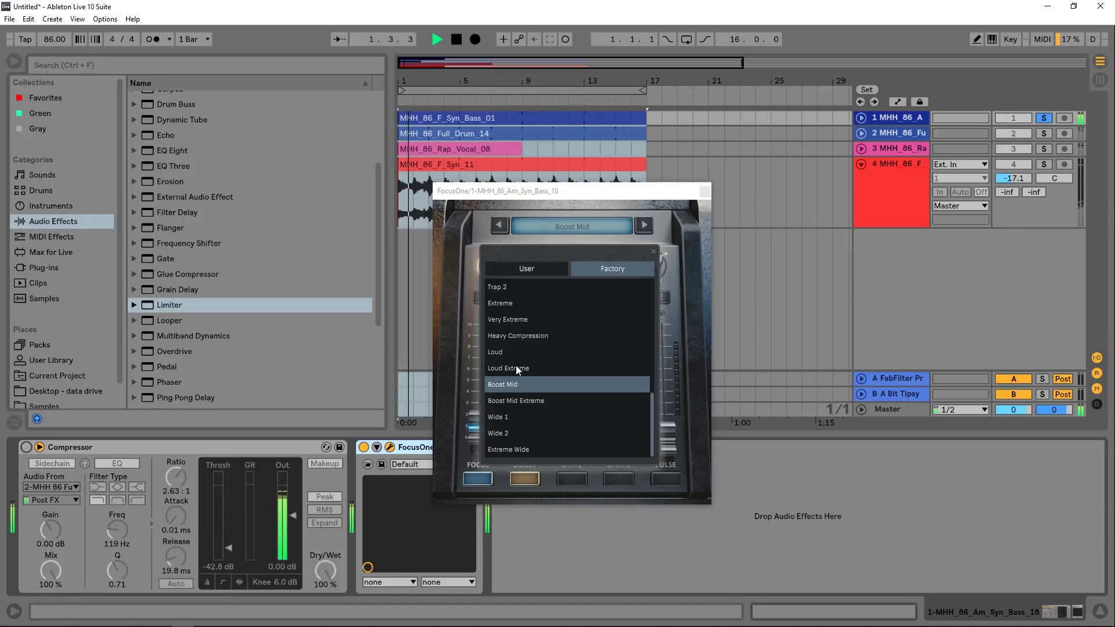
{"action": "left_click", "coordinate": [516, 364]}
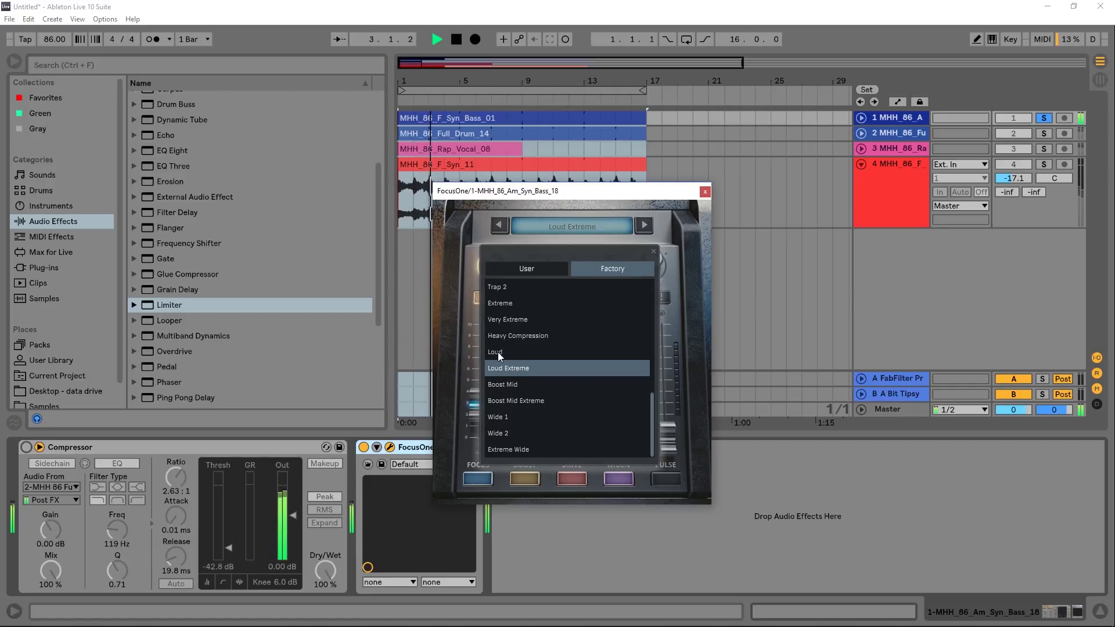
{"action": "left_click", "coordinate": [497, 352]}
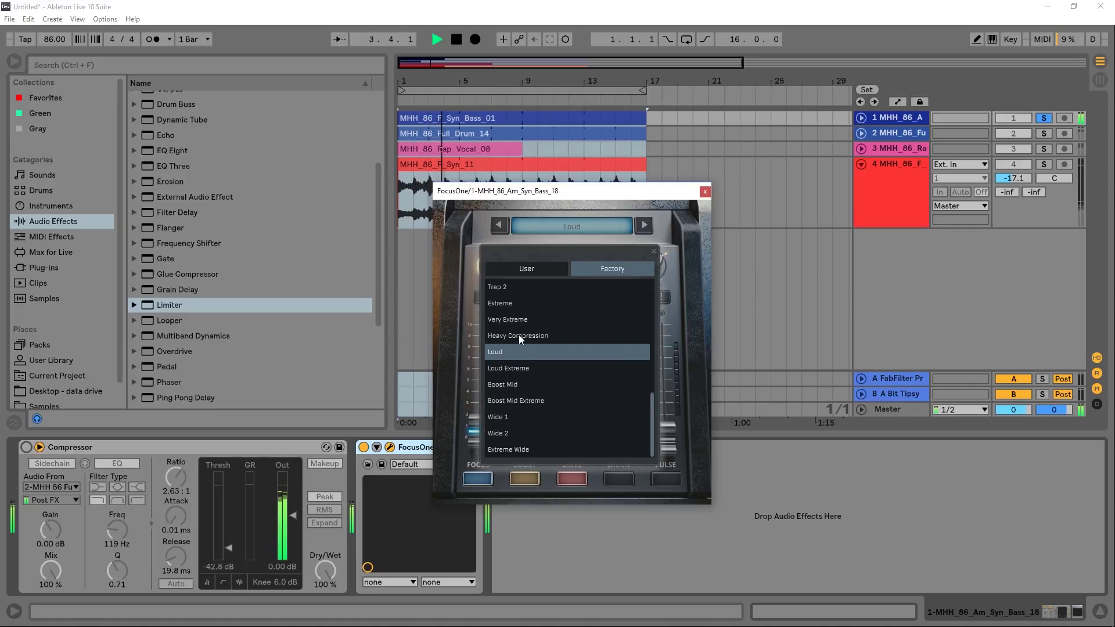
{"action": "left_click", "coordinate": [518, 335]}
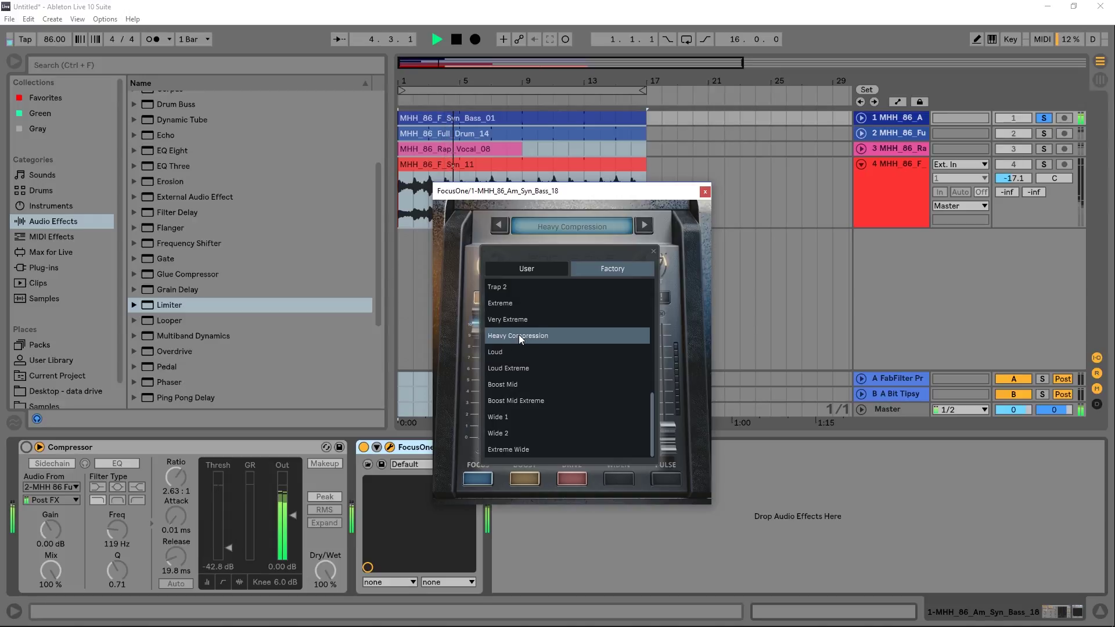
{"action": "left_click", "coordinate": [507, 319]}
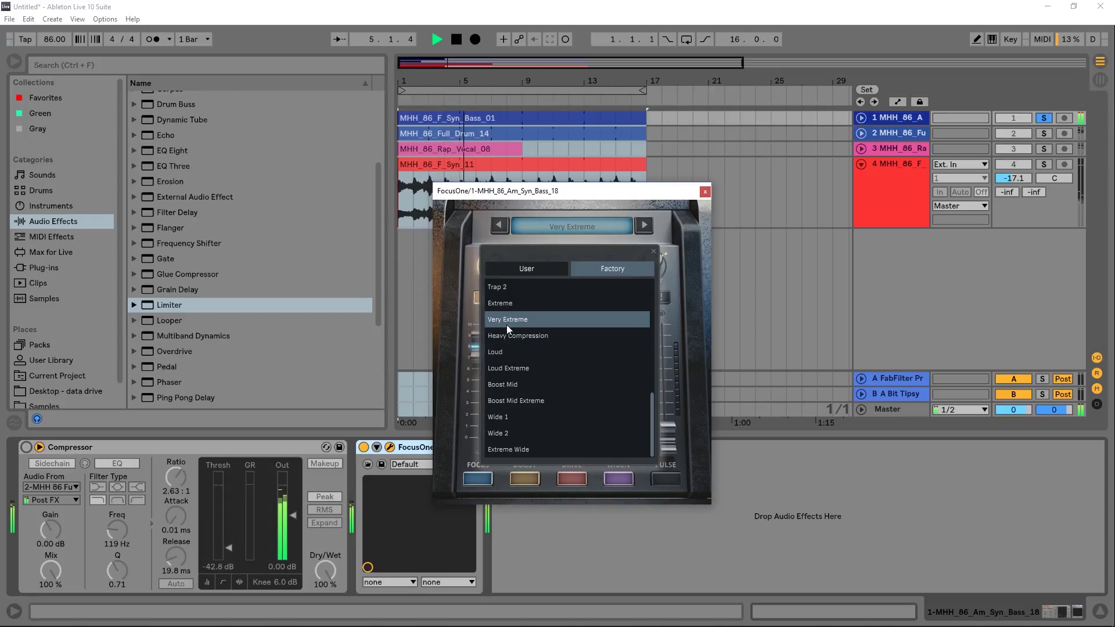
{"action": "left_click", "coordinate": [514, 451]}
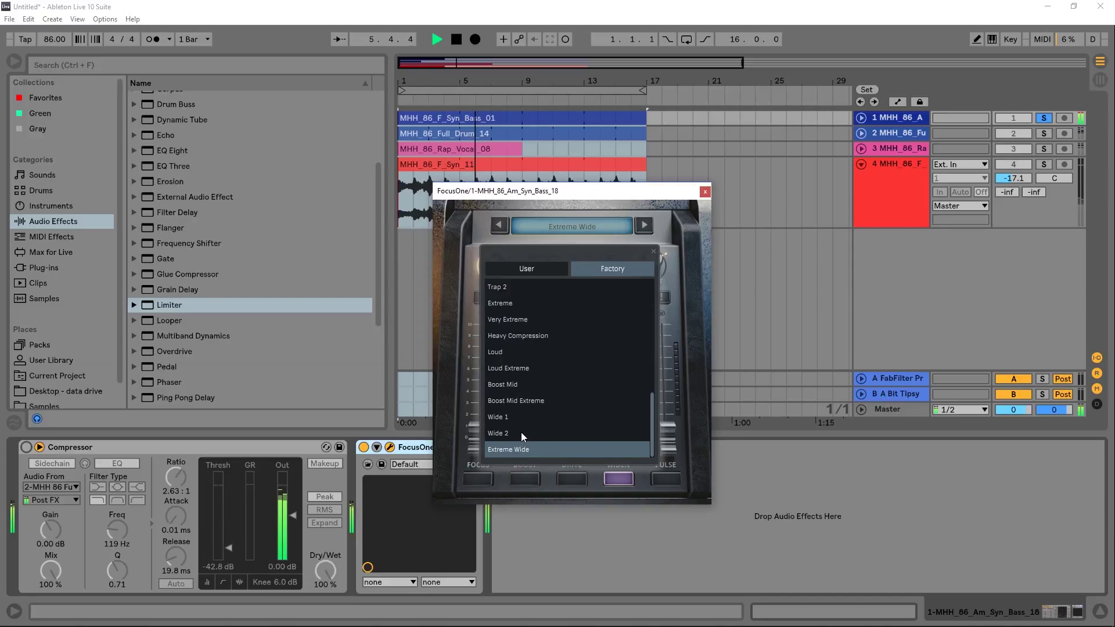
{"action": "left_click", "coordinate": [503, 434]}
Step: Audition Rhodes, SICK 3 and SICK 2 on the bass, settle on SICK 1, then close the preset browser and stop playback
{"action": "scroll", "coordinate": [520, 401], "scroll_direction": "up", "scroll_amount": 10}
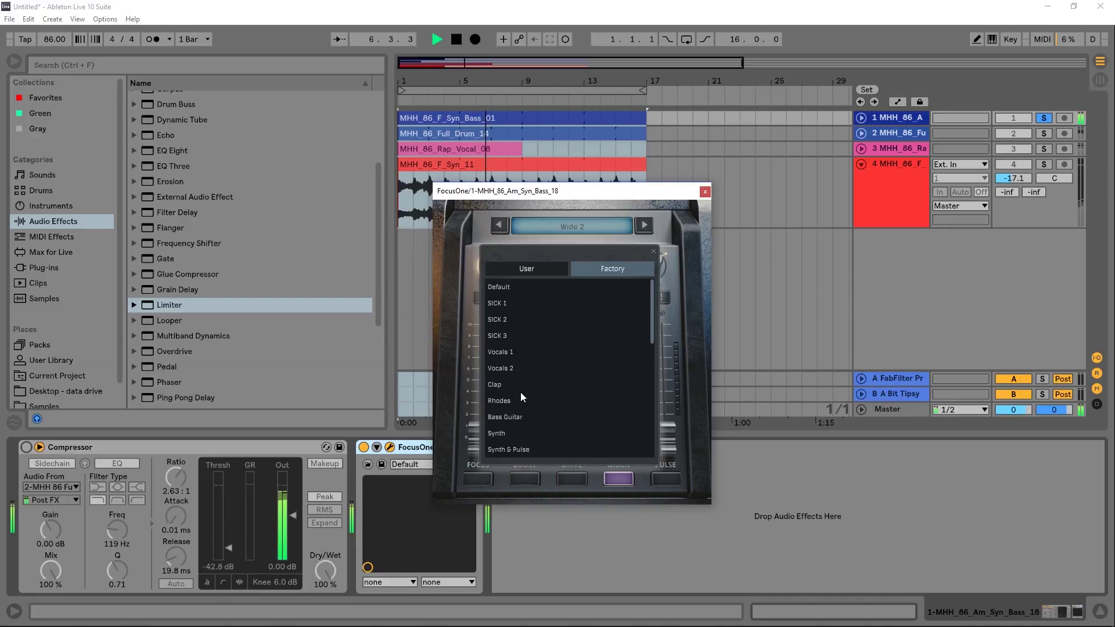
{"action": "left_click", "coordinate": [504, 400]}
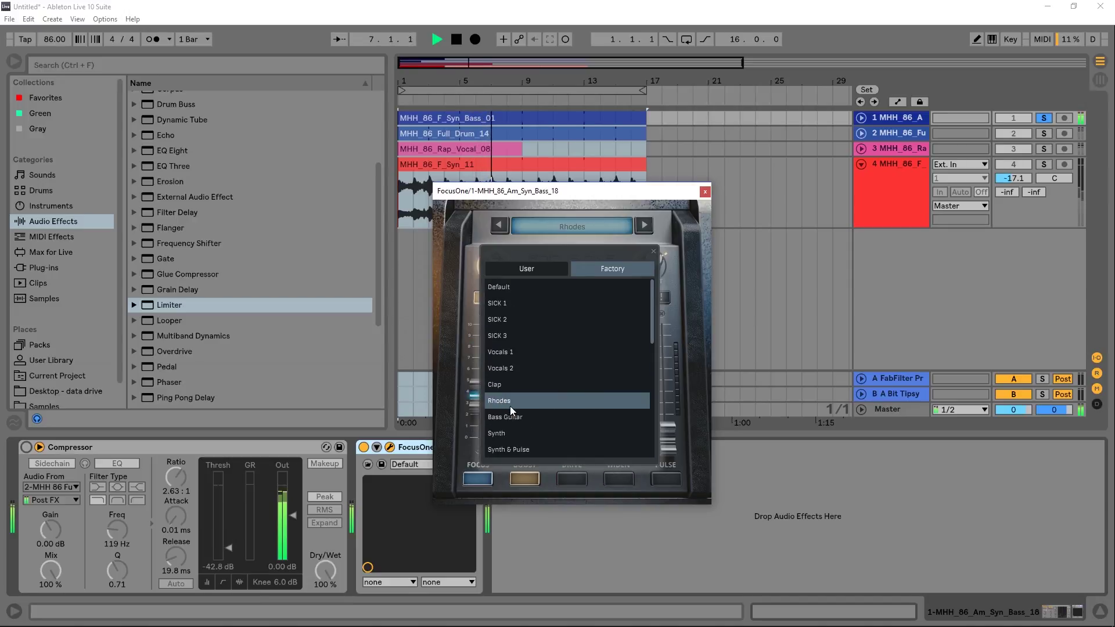
{"action": "left_click", "coordinate": [499, 335]}
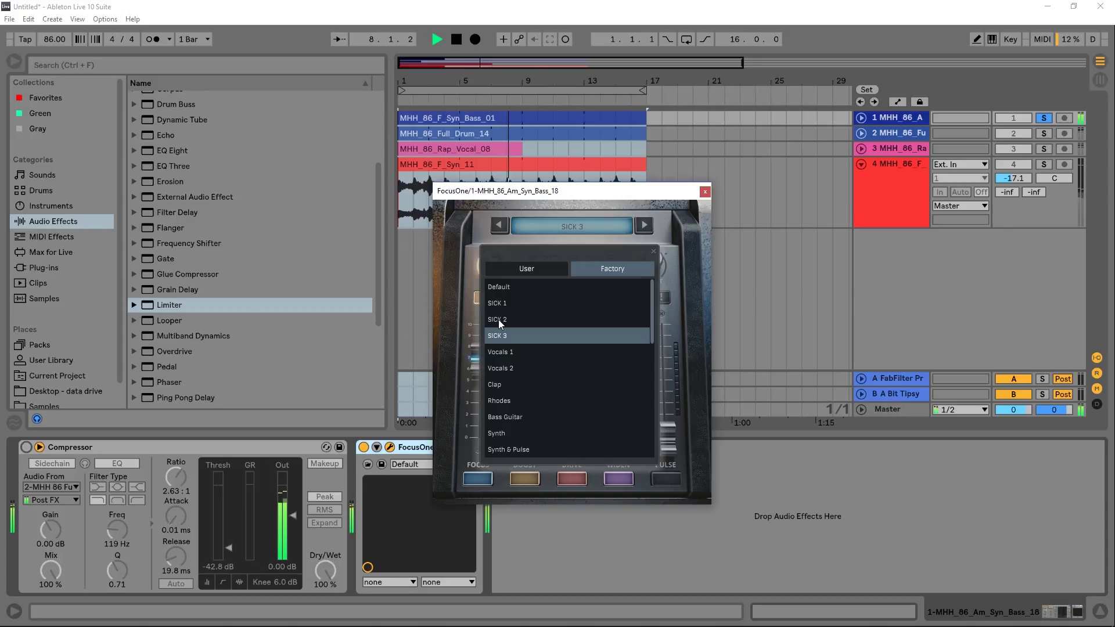
{"action": "left_click", "coordinate": [498, 319]}
{"action": "left_click", "coordinate": [498, 302]}
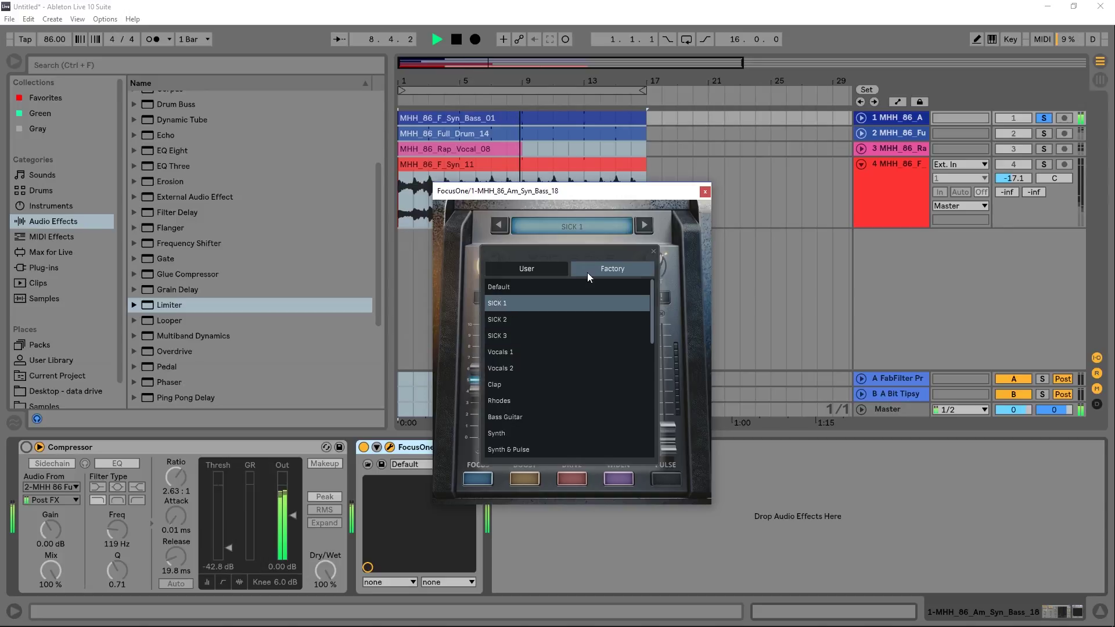
{"action": "left_click", "coordinate": [653, 251]}
{"action": "key", "text": "space"}
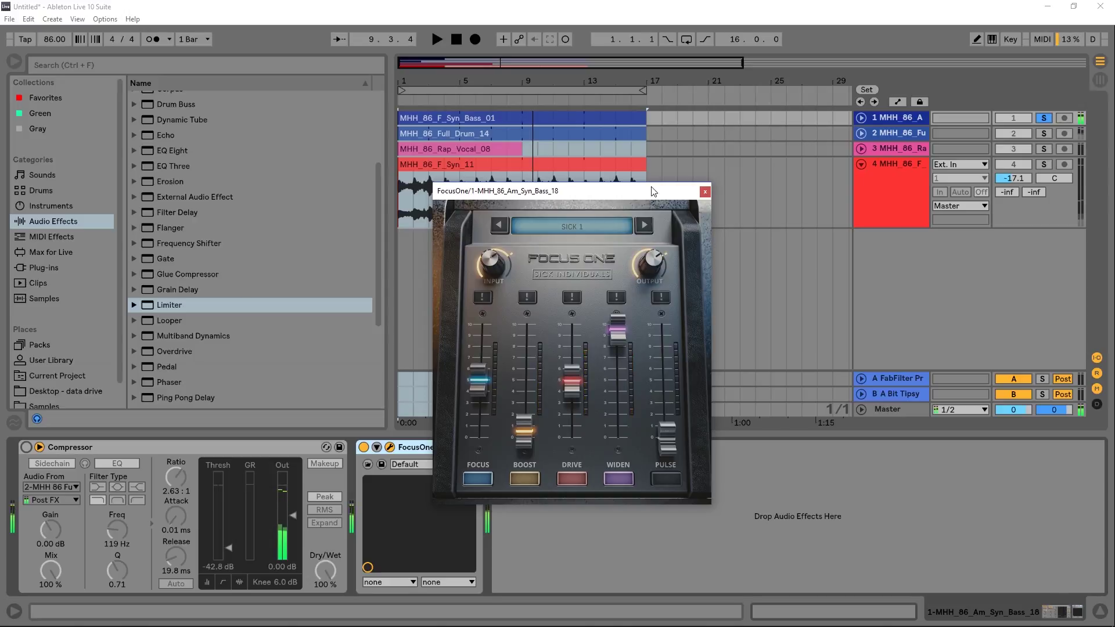
Step: Close the bass track's FocusOne, solo the drum track, and open its FocusOne plugin with playback running
{"action": "left_click", "coordinate": [699, 198]}
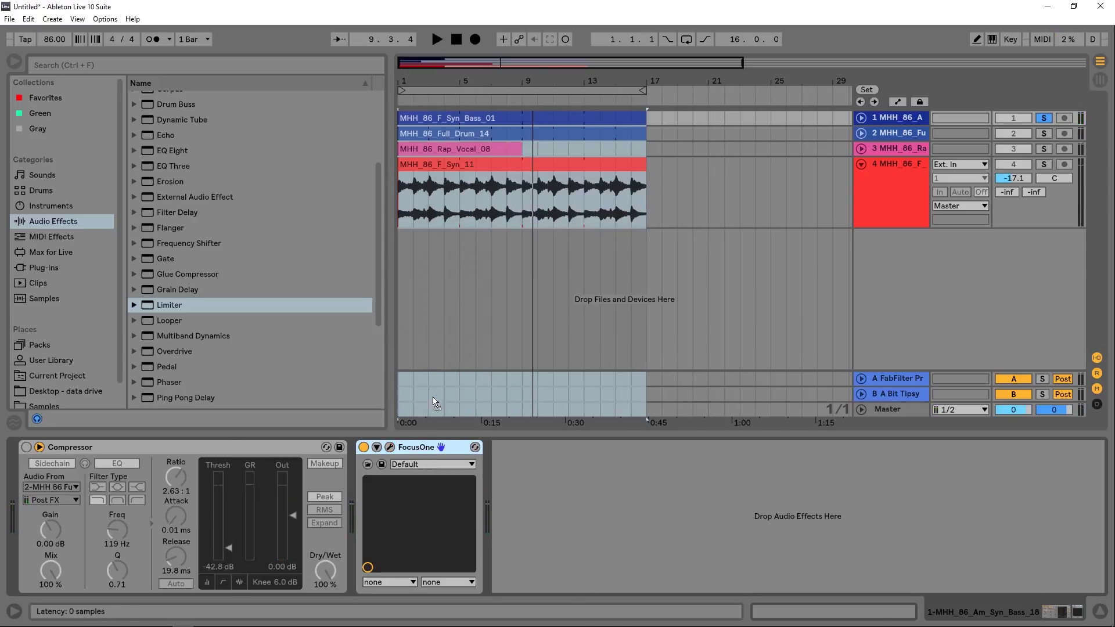
{"action": "left_click", "coordinate": [503, 132]}
{"action": "left_click", "coordinate": [1044, 133]}
{"action": "key", "text": "space"}
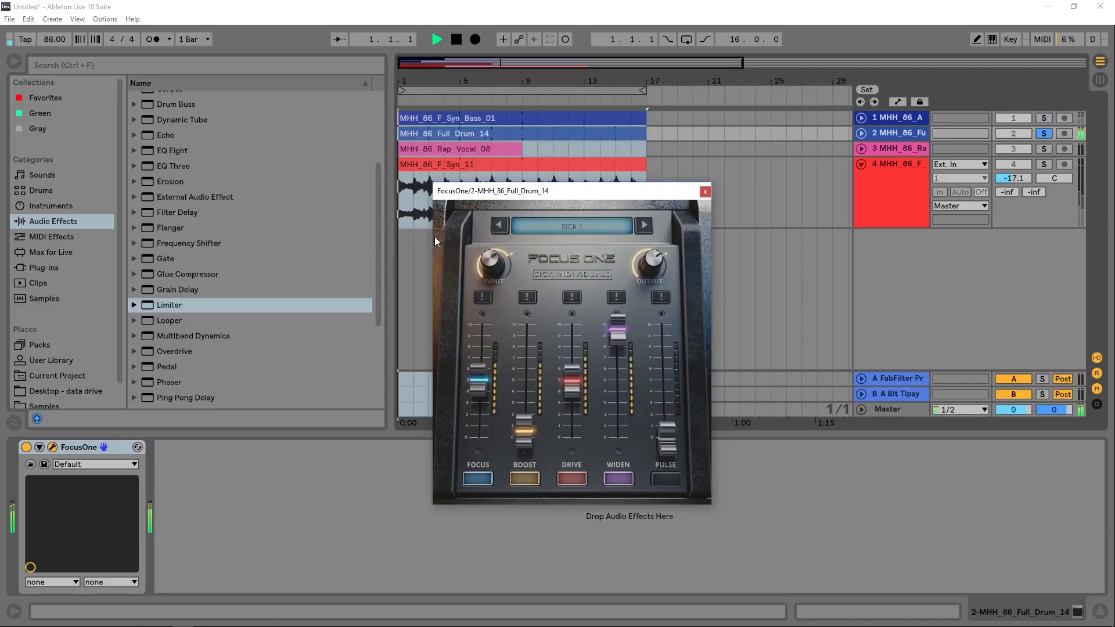
Step: Audition the SICK 2, SICK 3, Vocals 1, Vocals 2, Clap and Rhodes factory presets on the soloed drums
{"action": "left_click", "coordinate": [578, 226]}
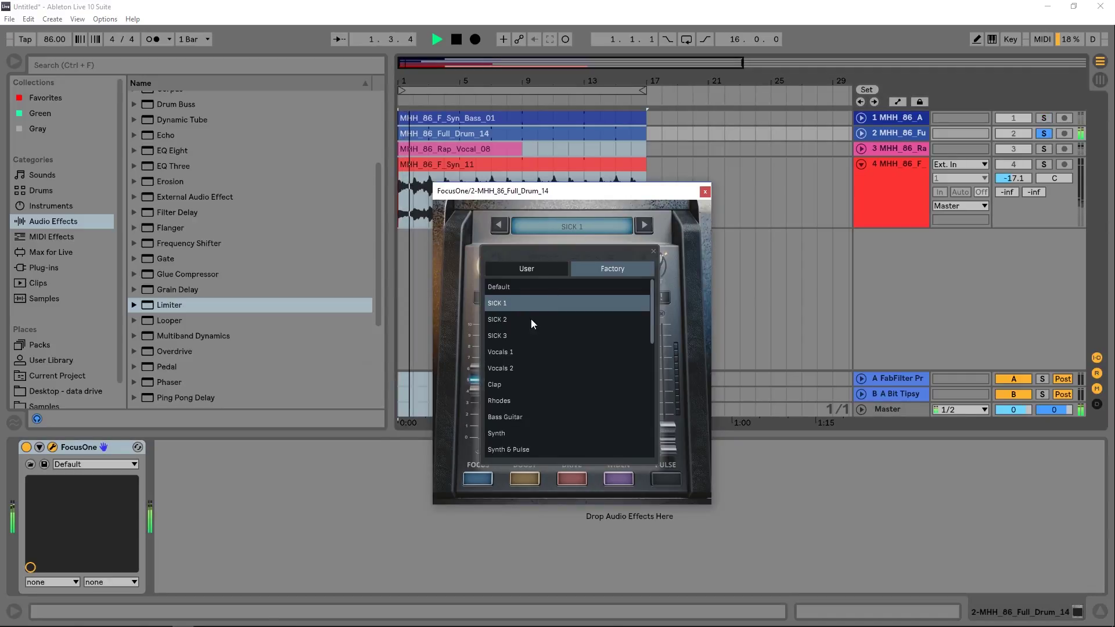
{"action": "left_click", "coordinate": [514, 320]}
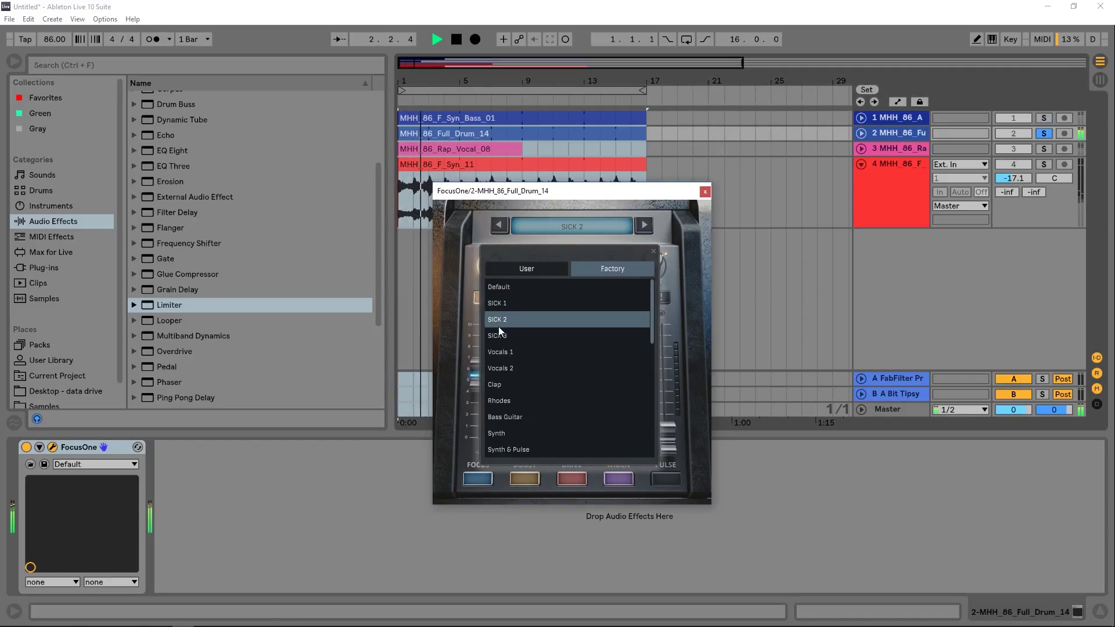
{"action": "left_click", "coordinate": [498, 337]}
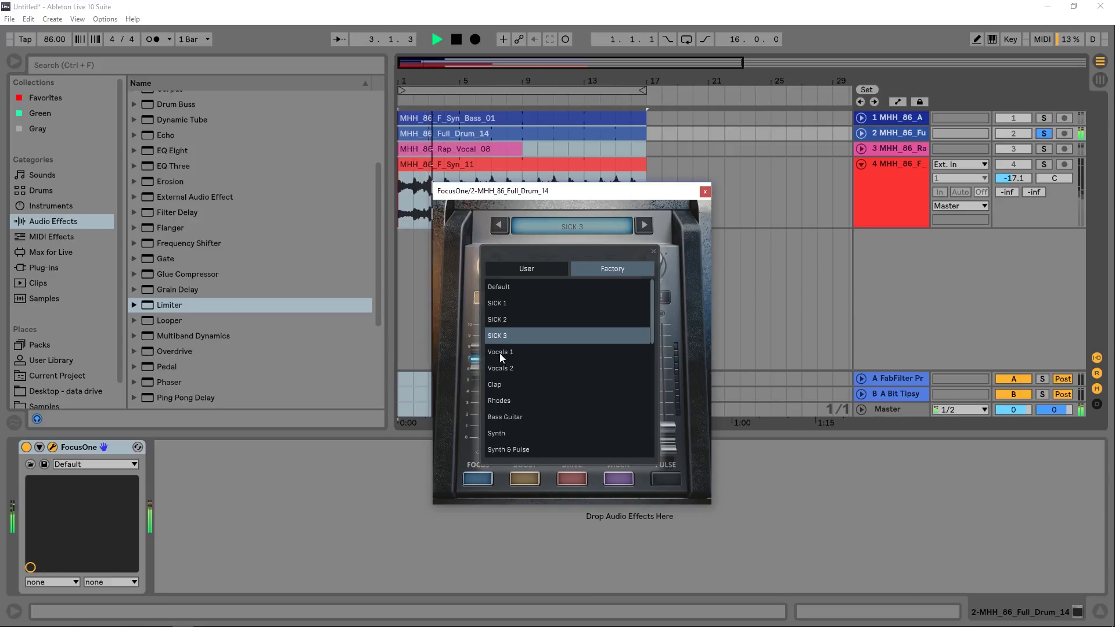
{"action": "left_click", "coordinate": [498, 353]}
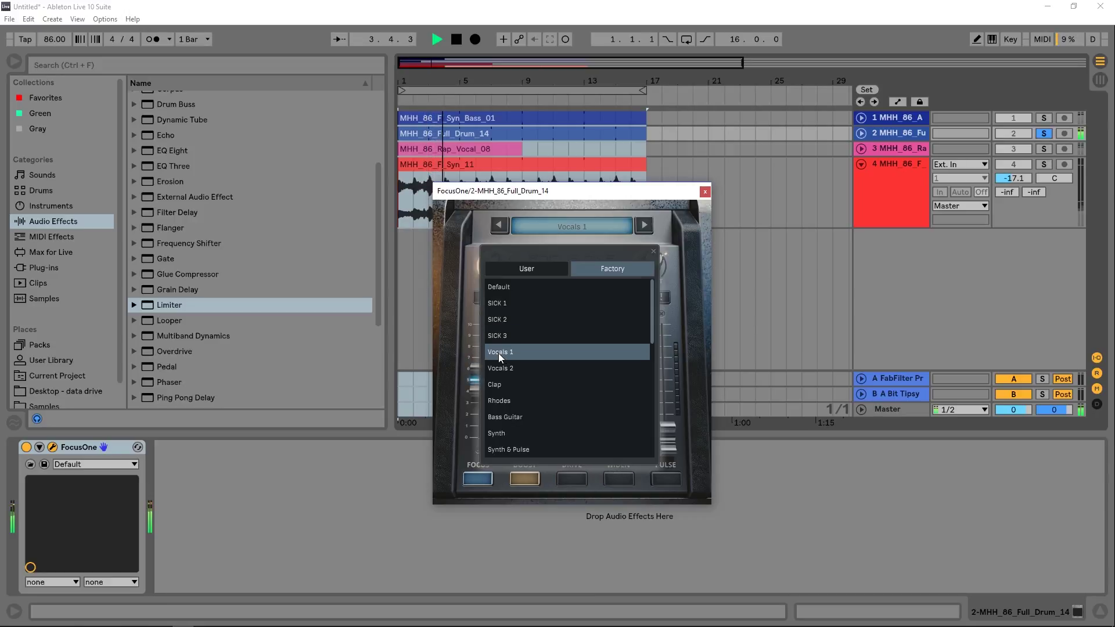
{"action": "left_click", "coordinate": [500, 368]}
{"action": "left_click", "coordinate": [495, 385]}
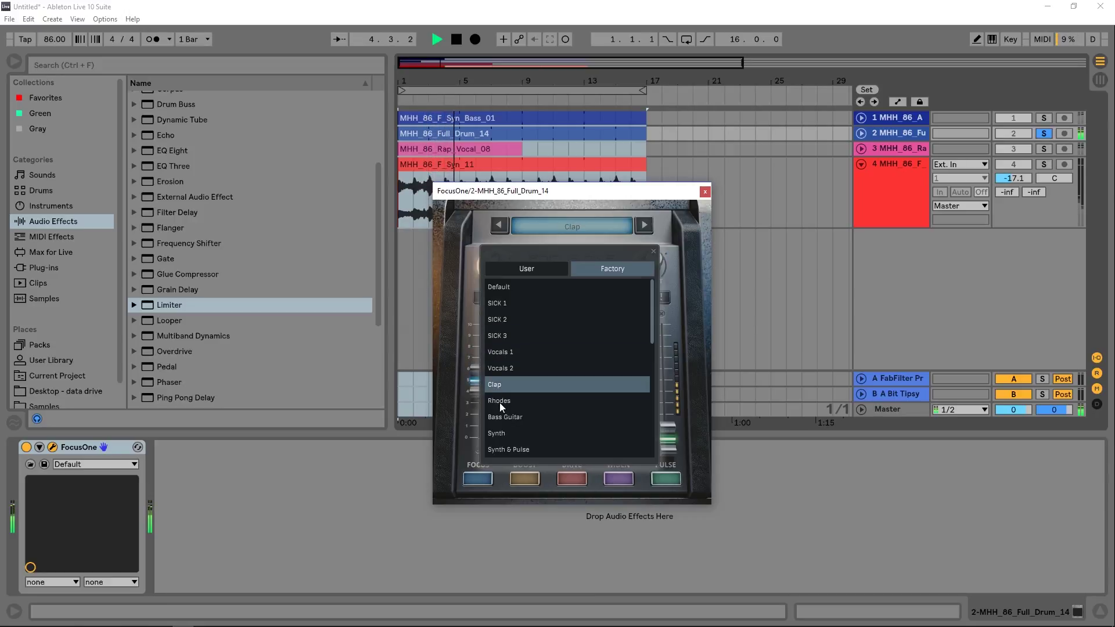
{"action": "left_click", "coordinate": [504, 401]}
Step: Audition the Arpeggio Pulse, Arpeggio, Arpeggio Deep, Hammond Wide and Extreme factory presets on the drums
{"action": "scroll", "coordinate": [507, 400], "scroll_direction": "down", "scroll_amount": 3}
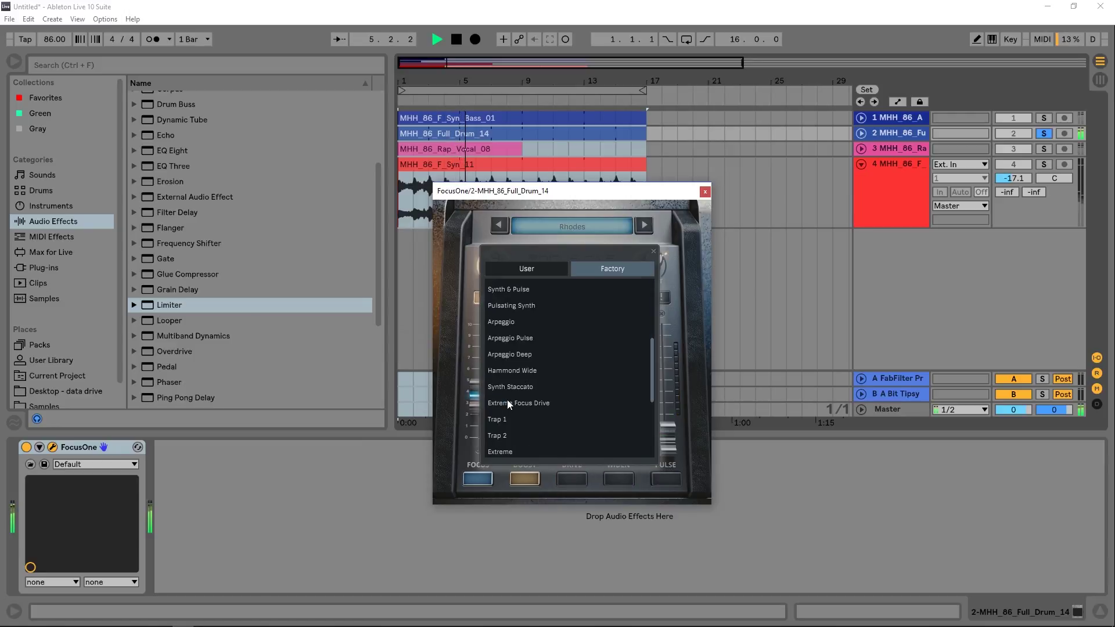
{"action": "left_click", "coordinate": [514, 341]}
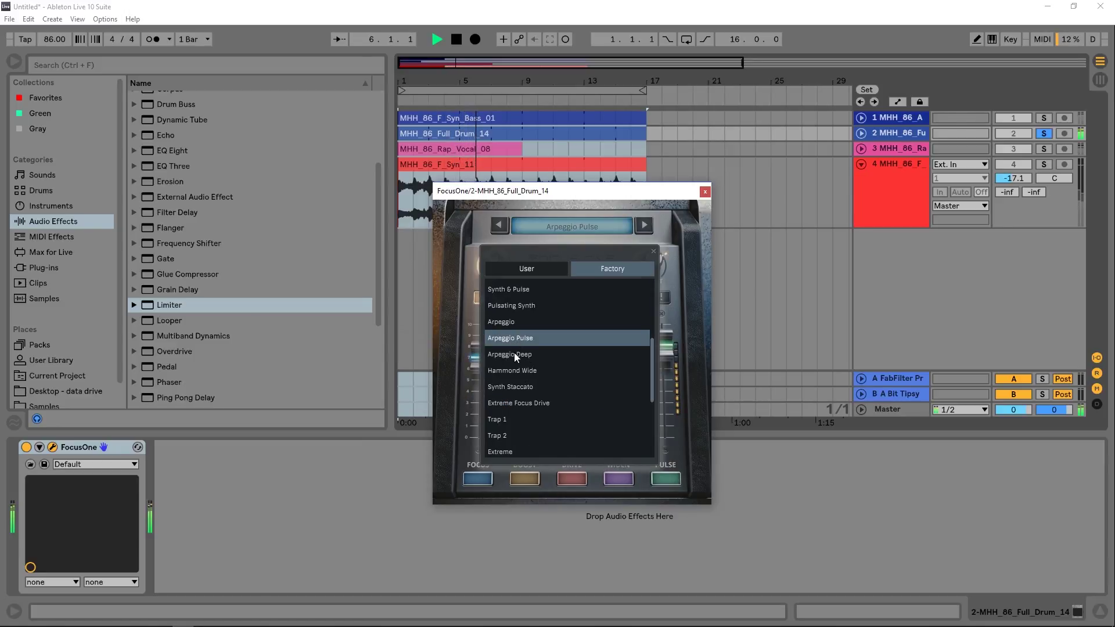
{"action": "left_click", "coordinate": [505, 322]}
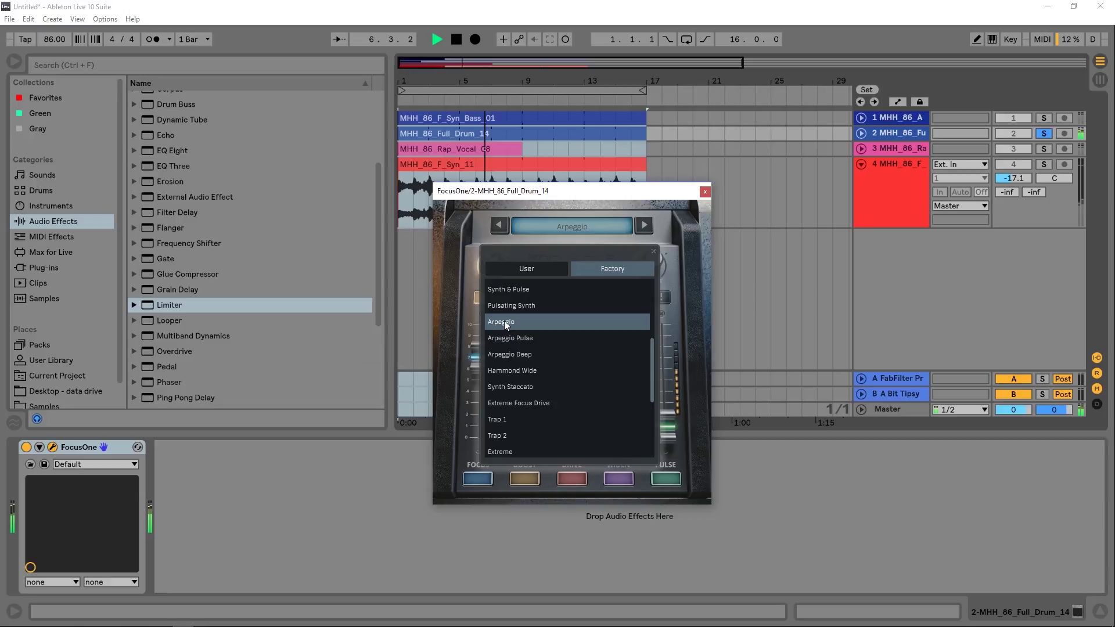
{"action": "left_click", "coordinate": [512, 355]}
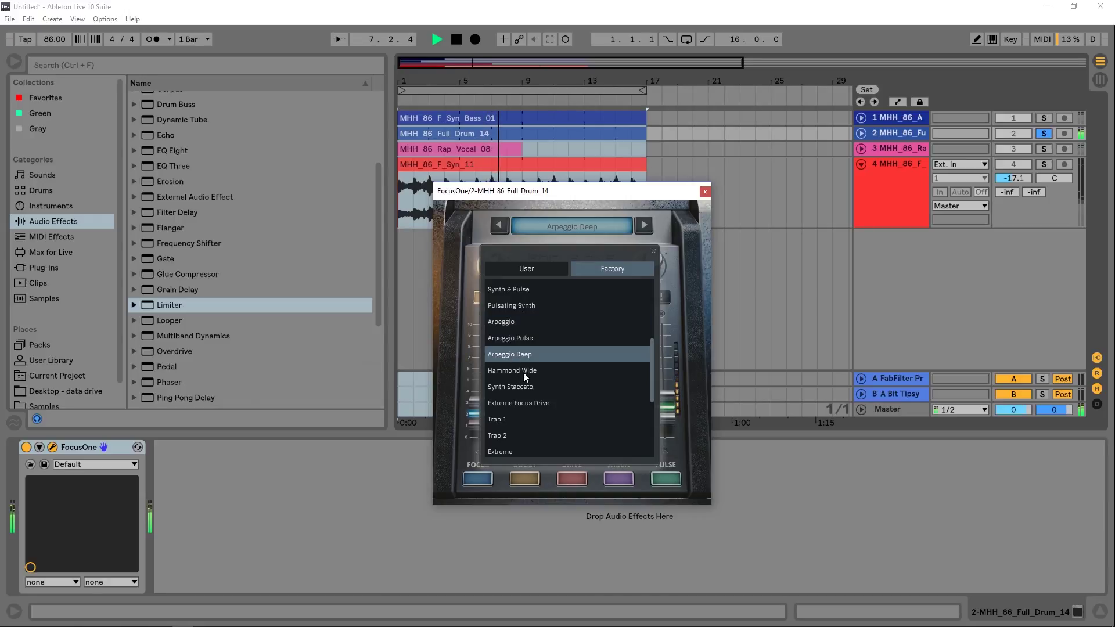
{"action": "left_click", "coordinate": [524, 371]}
{"action": "scroll", "coordinate": [532, 383], "scroll_direction": "down", "scroll_amount": 2}
{"action": "left_click", "coordinate": [503, 346]}
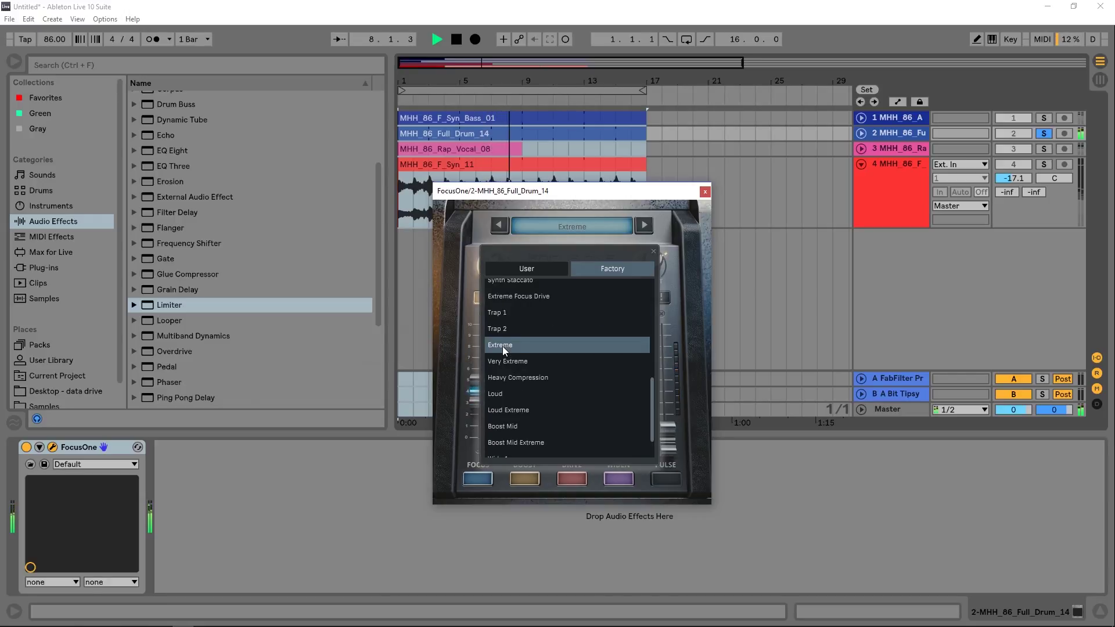
Step: Compare Boost Mid Extreme and Boost Mid on the drums, load Extreme Wide, then close the preset browser and stop playback
{"action": "scroll", "coordinate": [507, 349], "scroll_direction": "down", "scroll_amount": 1}
{"action": "left_click", "coordinate": [514, 400]}
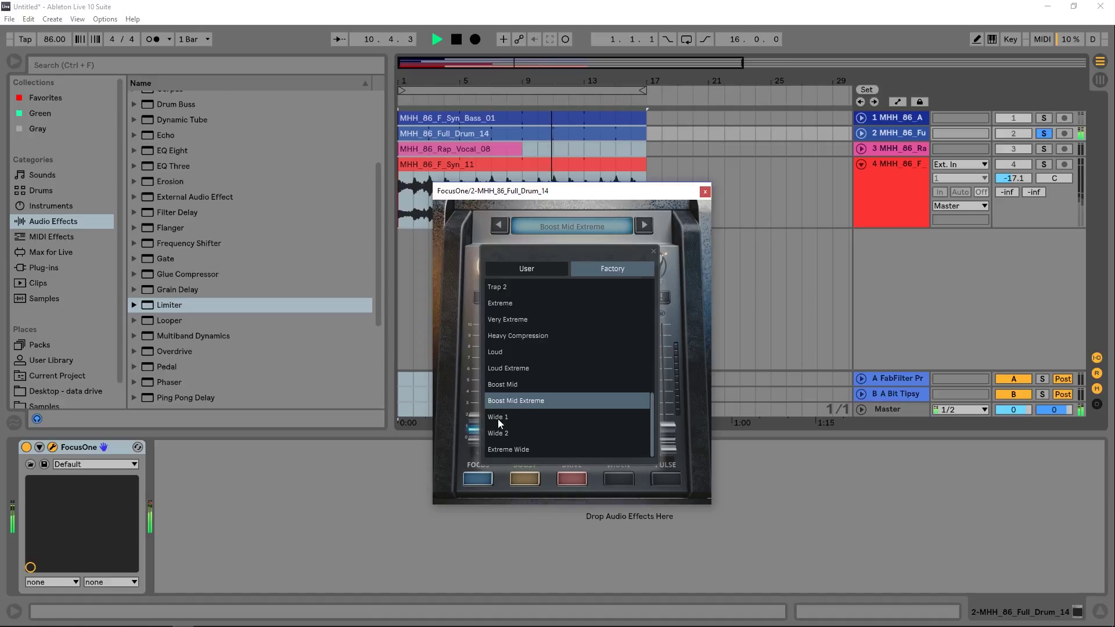
{"action": "left_click", "coordinate": [500, 386]}
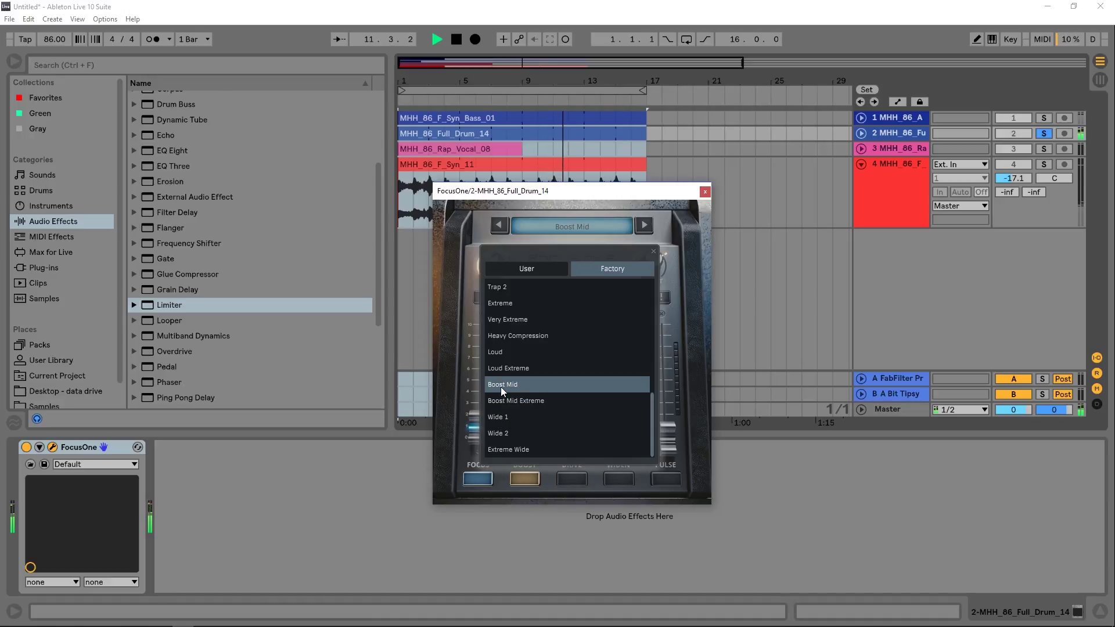
{"action": "left_click", "coordinate": [509, 400]}
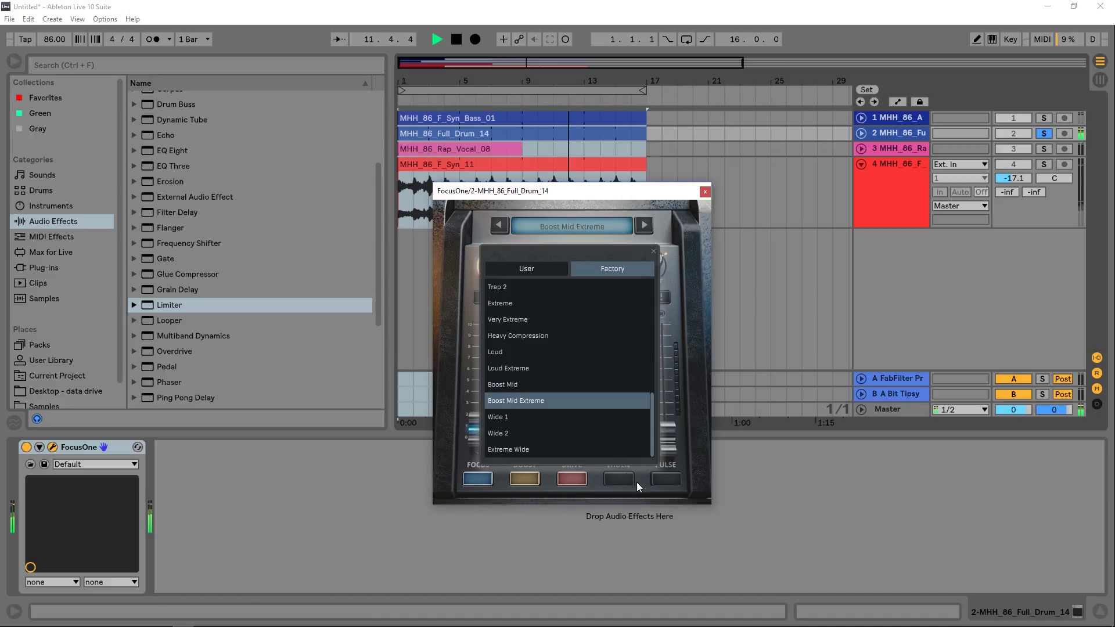
{"action": "left_click", "coordinate": [510, 450]}
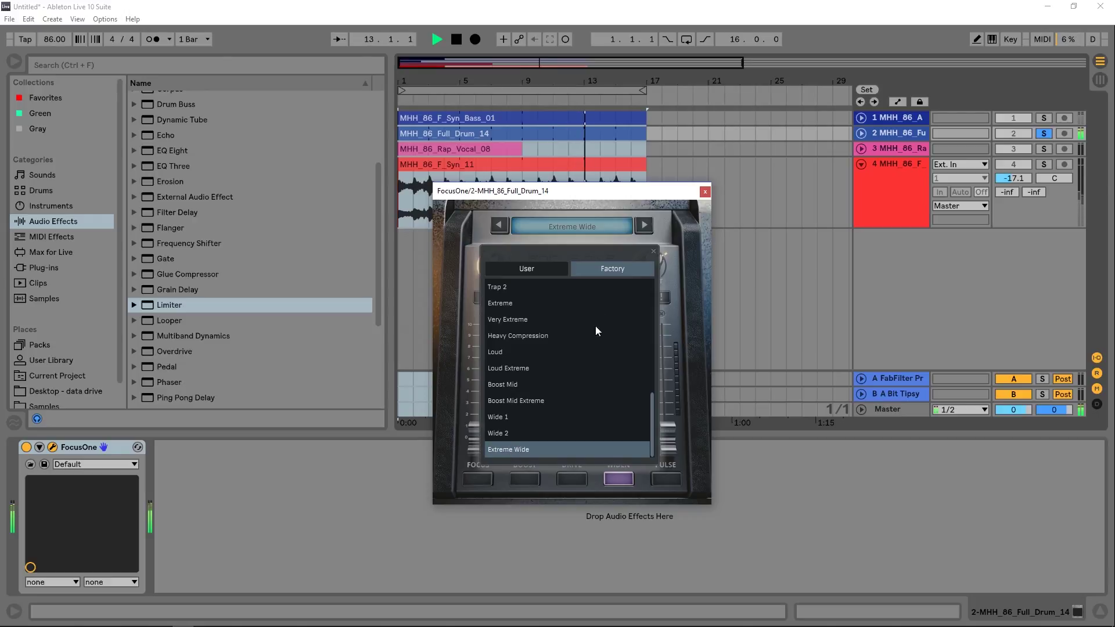
{"action": "left_click", "coordinate": [654, 250]}
{"action": "key", "text": "space"}
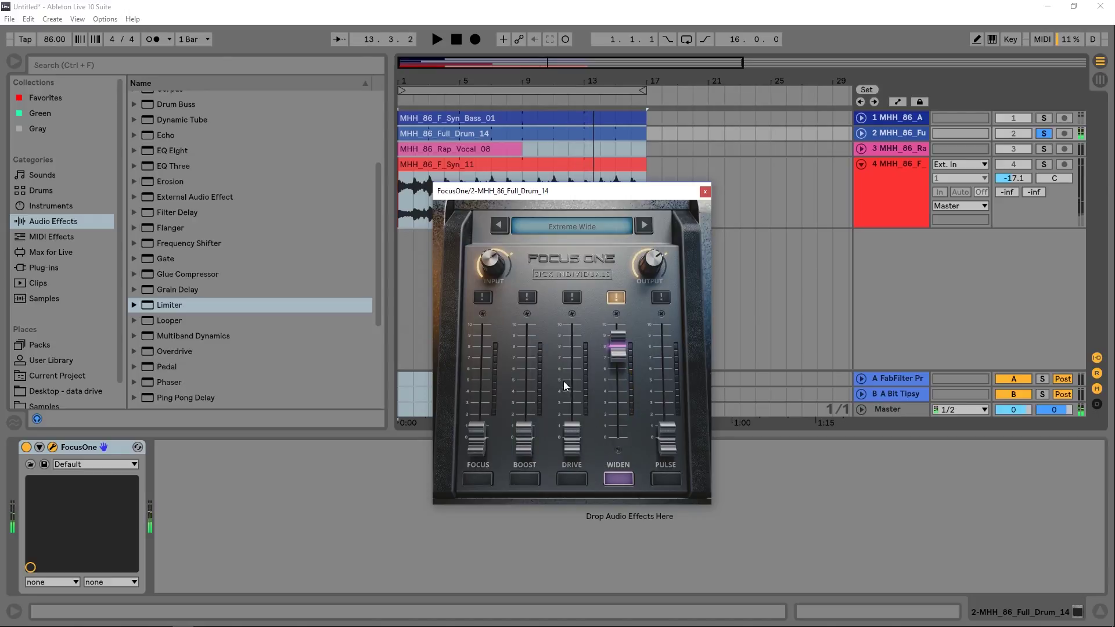
Step: Enable the Boost, Drive and Focus modules in the drum track's FocusOne and raise the Focus fader to about 4
{"action": "left_click_drag", "start_coordinate": [566, 450], "coordinate": [560, 473]}
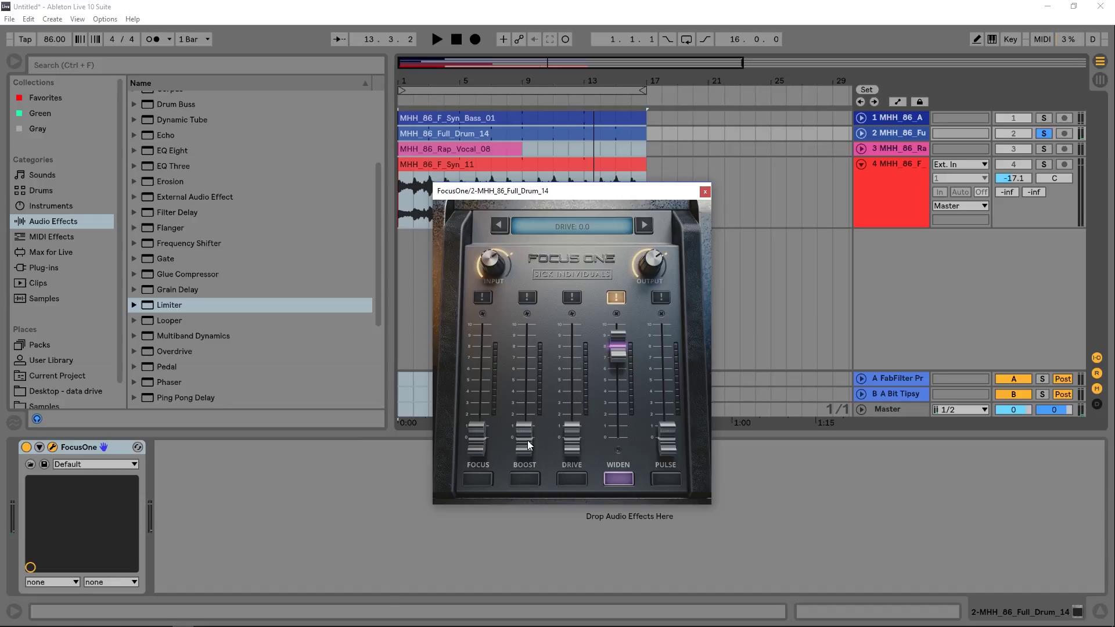
{"action": "left_click", "coordinate": [524, 479]}
{"action": "left_click", "coordinate": [572, 478]}
{"action": "left_click", "coordinate": [478, 478]}
{"action": "left_click_drag", "start_coordinate": [477, 442], "coordinate": [477, 388]}
Step: Rebalance the drum track's FocusOne during playback by lowering Widen to about 5, raising Drive and Boost, and setting Focus to 5.4
{"action": "key", "text": "space"}
{"action": "left_click_drag", "start_coordinate": [616, 347], "coordinate": [610, 380]}
{"action": "left_click_drag", "start_coordinate": [571, 442], "coordinate": [572, 393]}
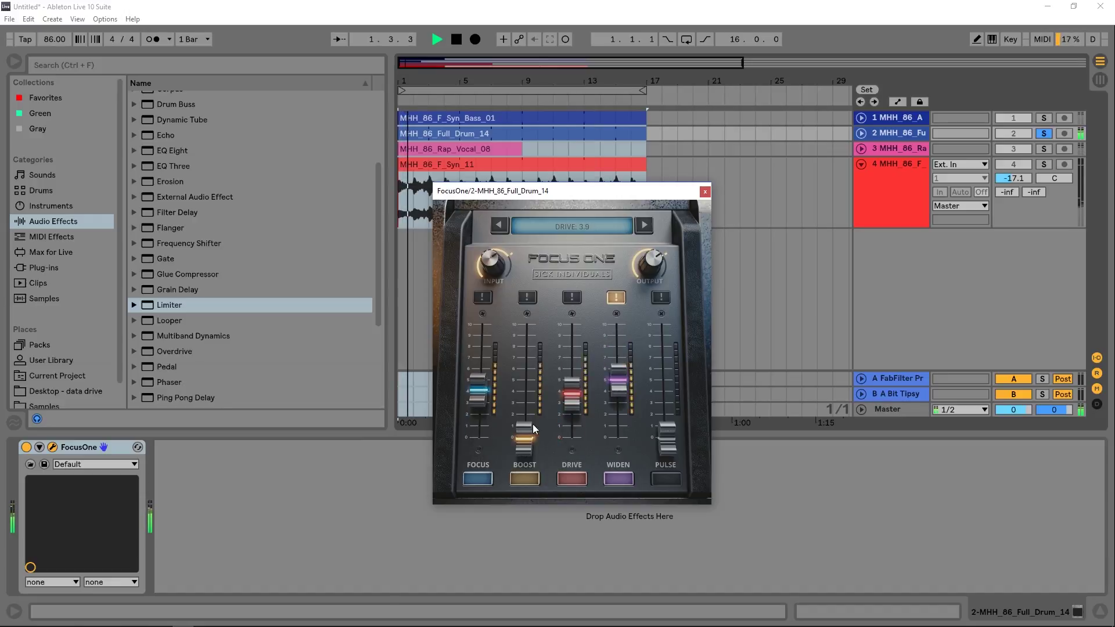
{"action": "left_click_drag", "start_coordinate": [524, 441], "coordinate": [487, 380]}
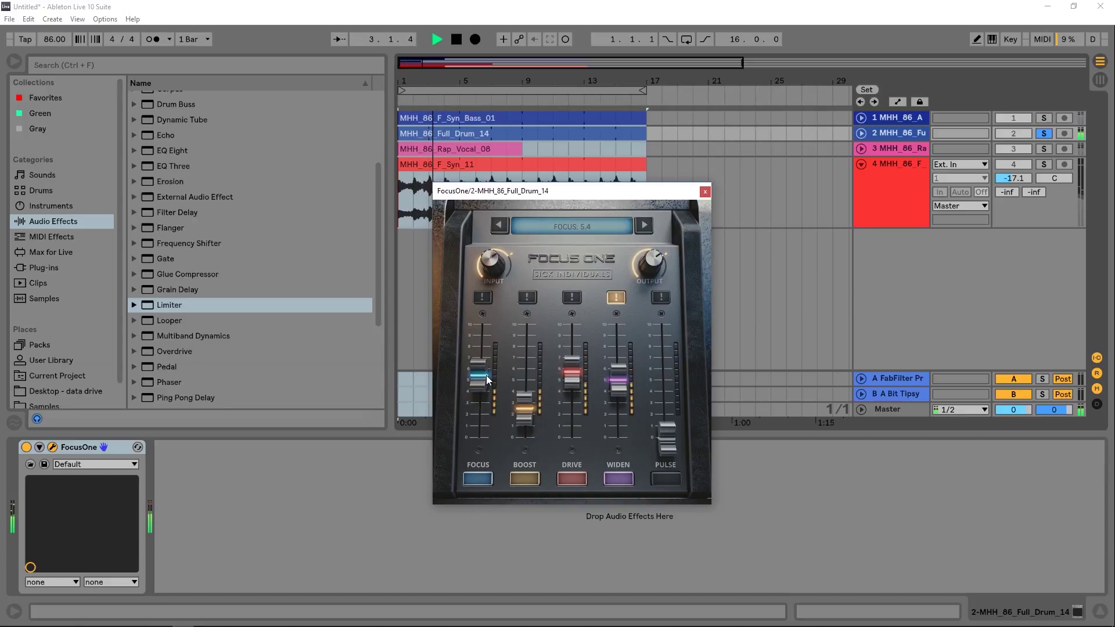
Step: Compare the drums with the FocusOne device bypassed and active while the track plays
{"action": "left_click", "coordinate": [26, 451]}
{"action": "left_click", "coordinate": [25, 451]}
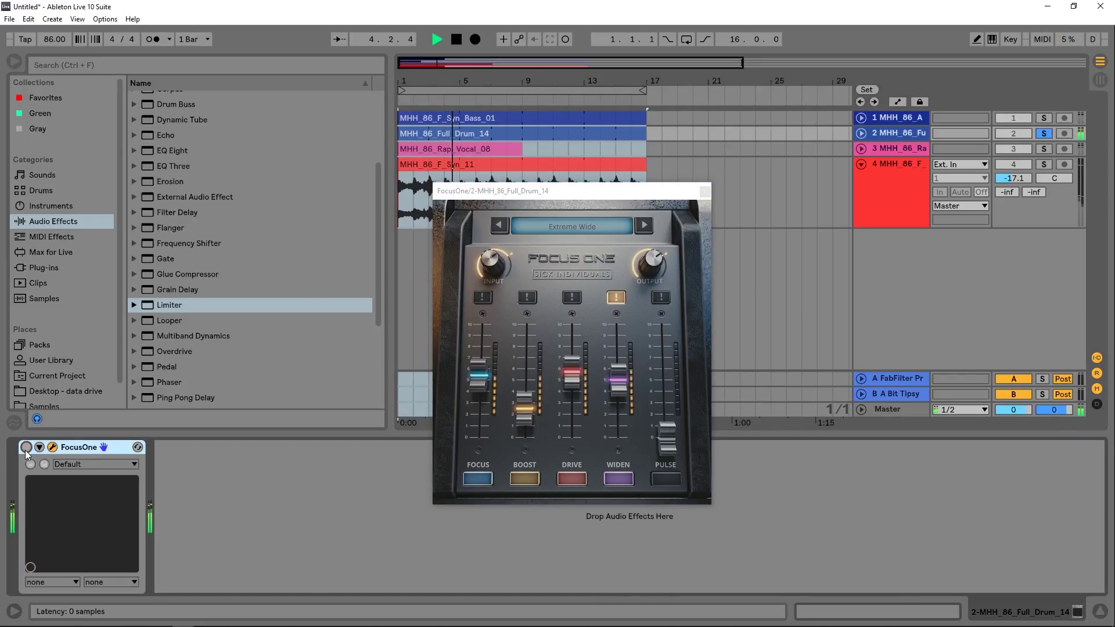
{"action": "left_click", "coordinate": [26, 451]}
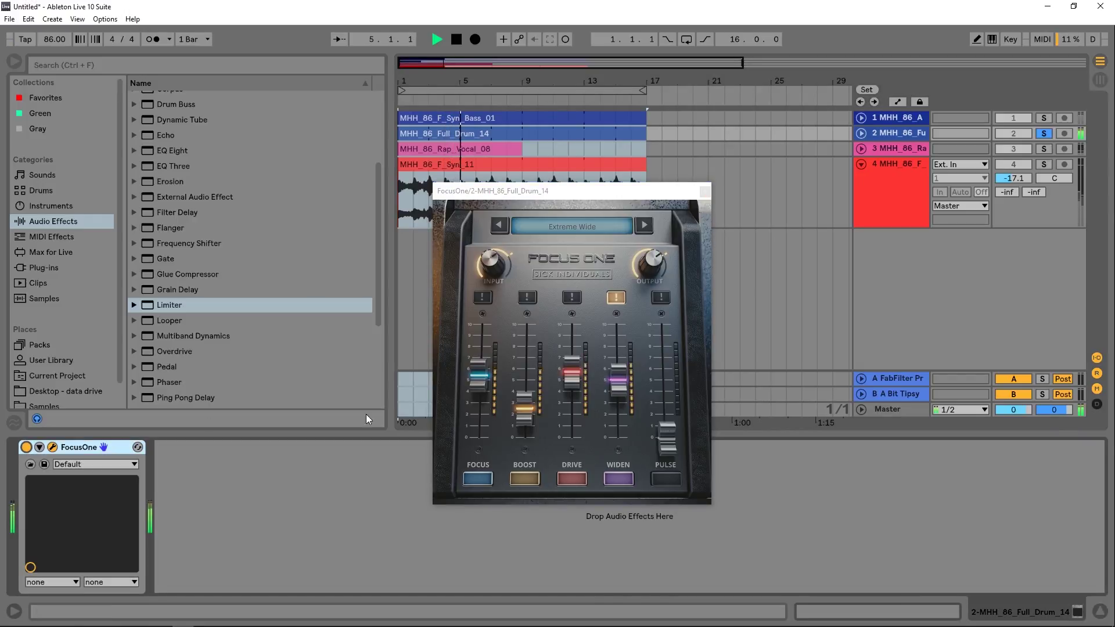
Step: Turn off Widen's Extreme mode, set Widen to 2.5 and Boost to 2.4, raise Focus slightly and lower Drive on the drums
{"action": "left_click", "coordinate": [616, 297]}
{"action": "left_click_drag", "start_coordinate": [619, 382], "coordinate": [616, 409]}
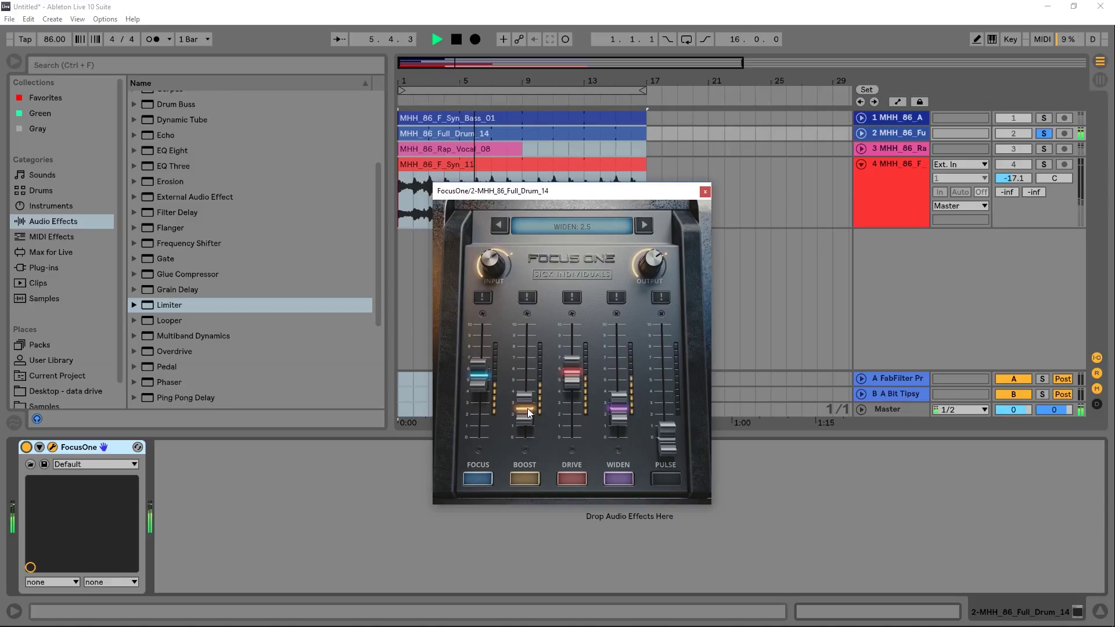
{"action": "left_click_drag", "start_coordinate": [480, 381], "coordinate": [480, 375]}
{"action": "mouse_move", "coordinate": [527, 406]}
{"action": "left_mouse_down"}
{"action": "mouse_move", "coordinate": [528, 396]}
{"action": "mouse_move", "coordinate": [526, 412]}
{"action": "left_mouse_up"}
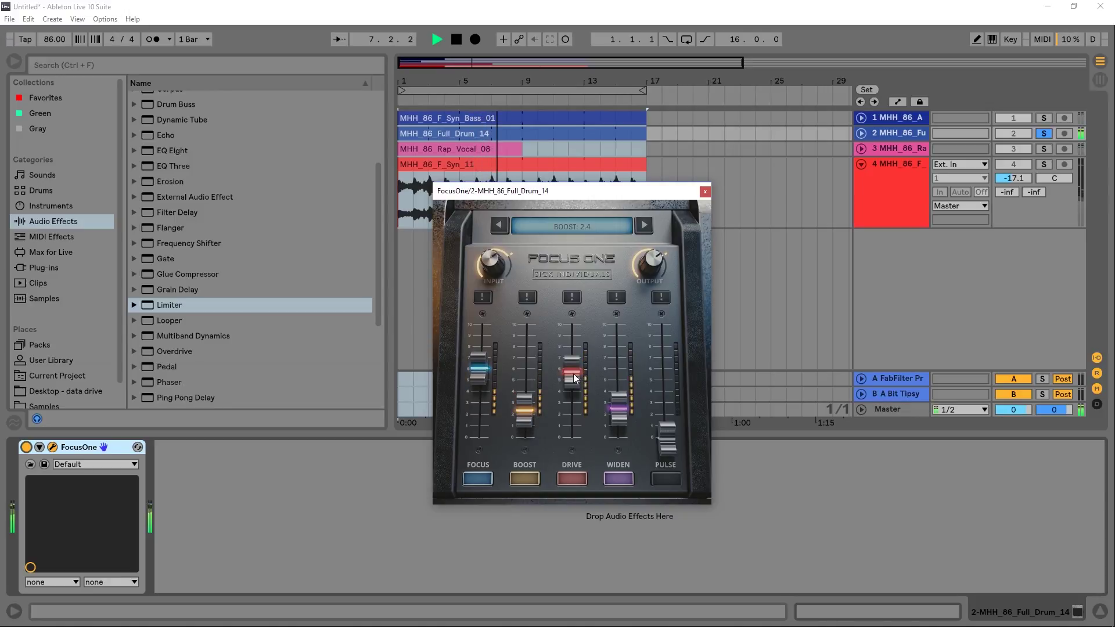
{"action": "left_click_drag", "start_coordinate": [573, 377], "coordinate": [574, 389]}
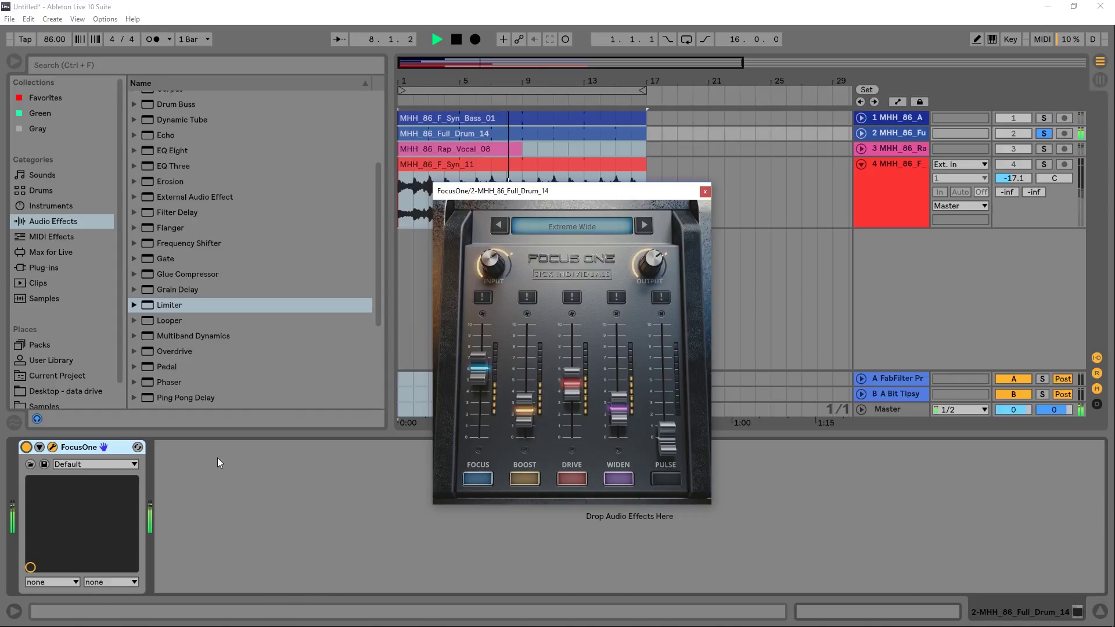
Step: Compare the drums with FocusOne bypassed and active, lower its Focus fader to just under 4, and stop playback
{"action": "left_click", "coordinate": [26, 447]}
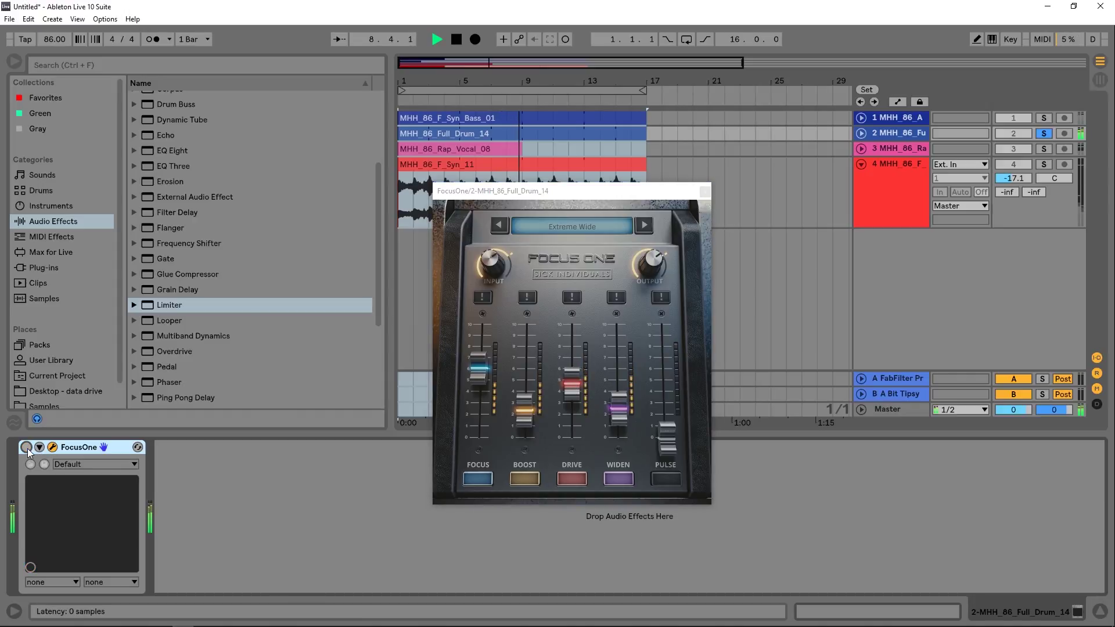
{"action": "left_click", "coordinate": [26, 447]}
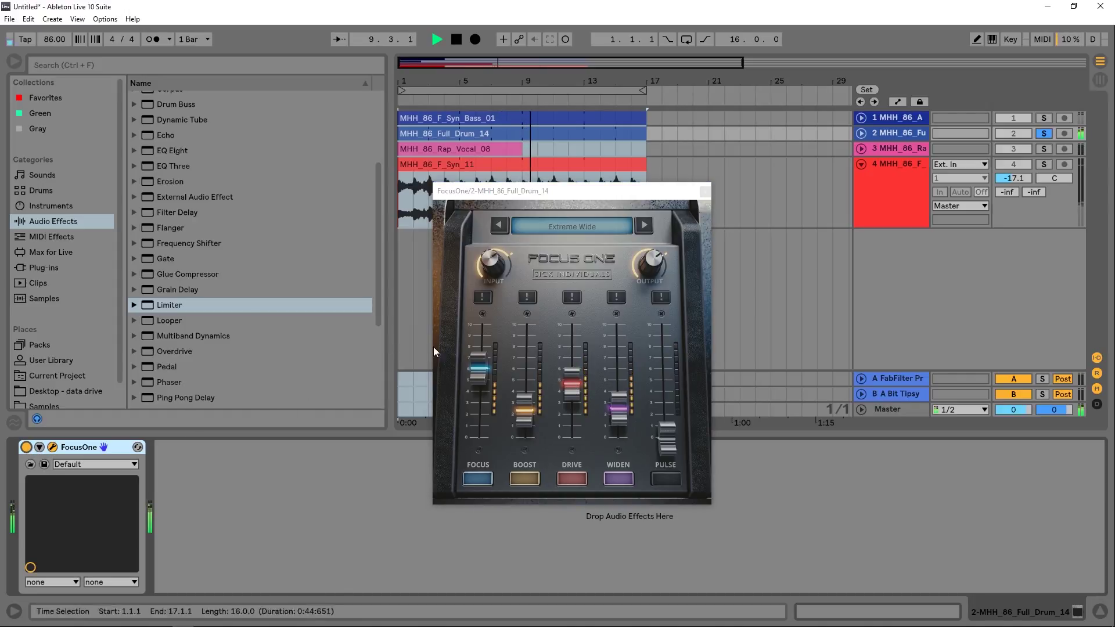
{"action": "left_click_drag", "start_coordinate": [476, 373], "coordinate": [464, 395]}
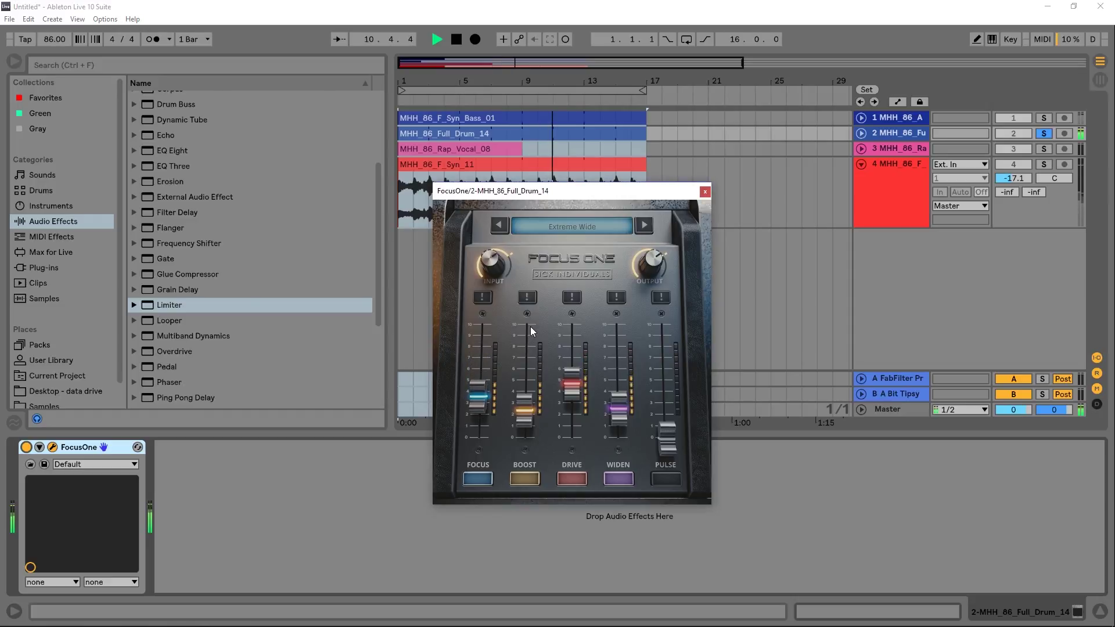
{"action": "key", "text": "space"}
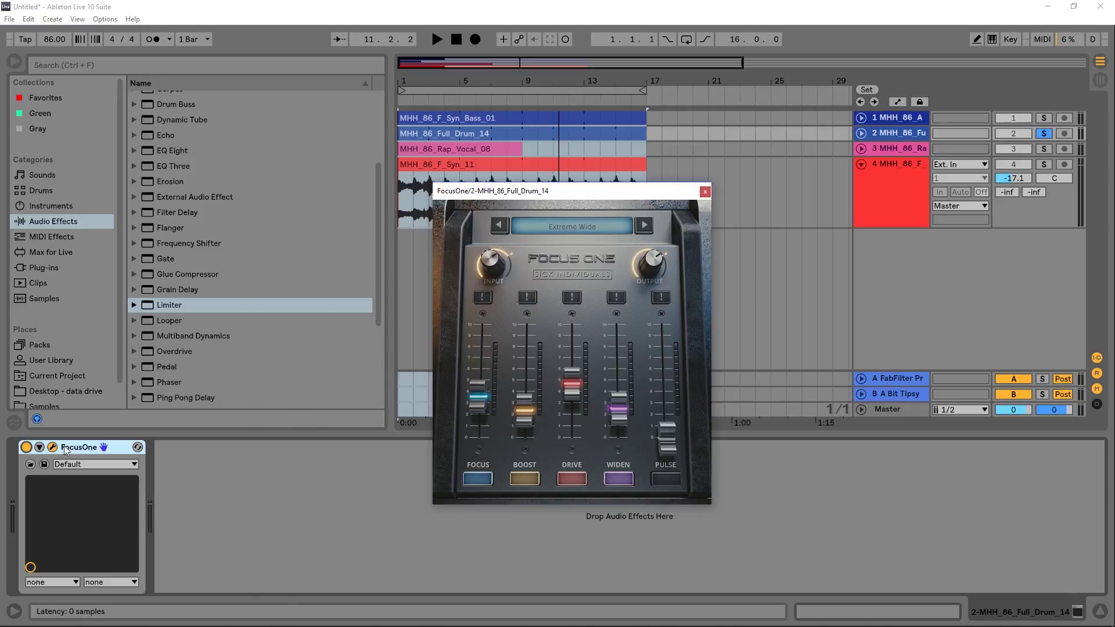
Step: Move the FocusOne device from the drum track to the MHH_86_Rap_Vocal_08 track and shift its plugin window slightly aside
{"action": "left_click_drag", "start_coordinate": [79, 448], "coordinate": [457, 133]}
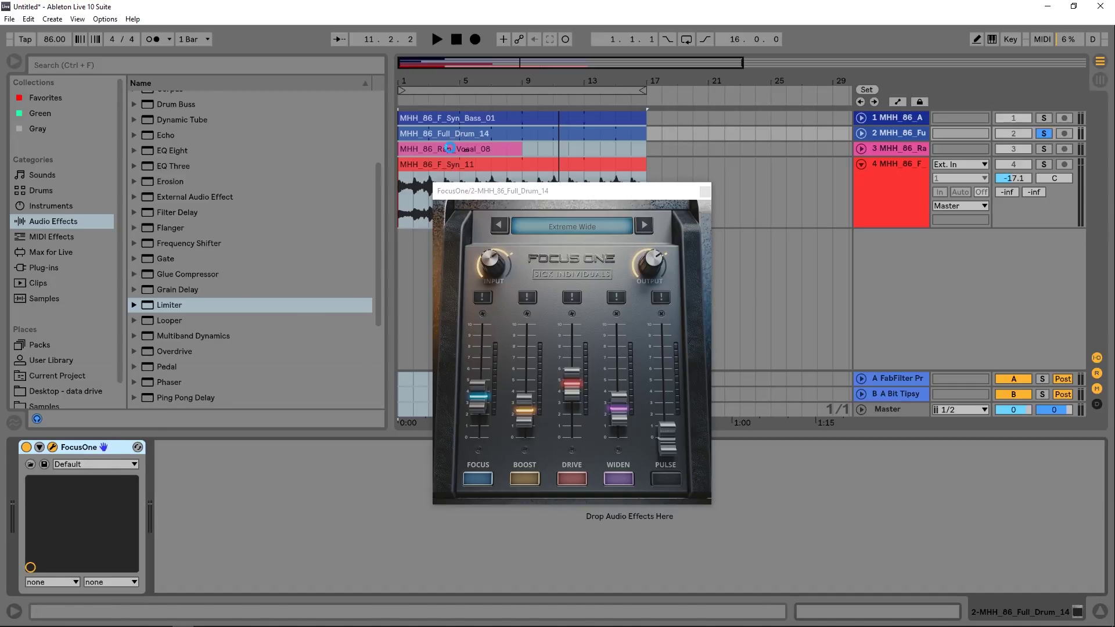
{"action": "left_click", "coordinate": [448, 149]}
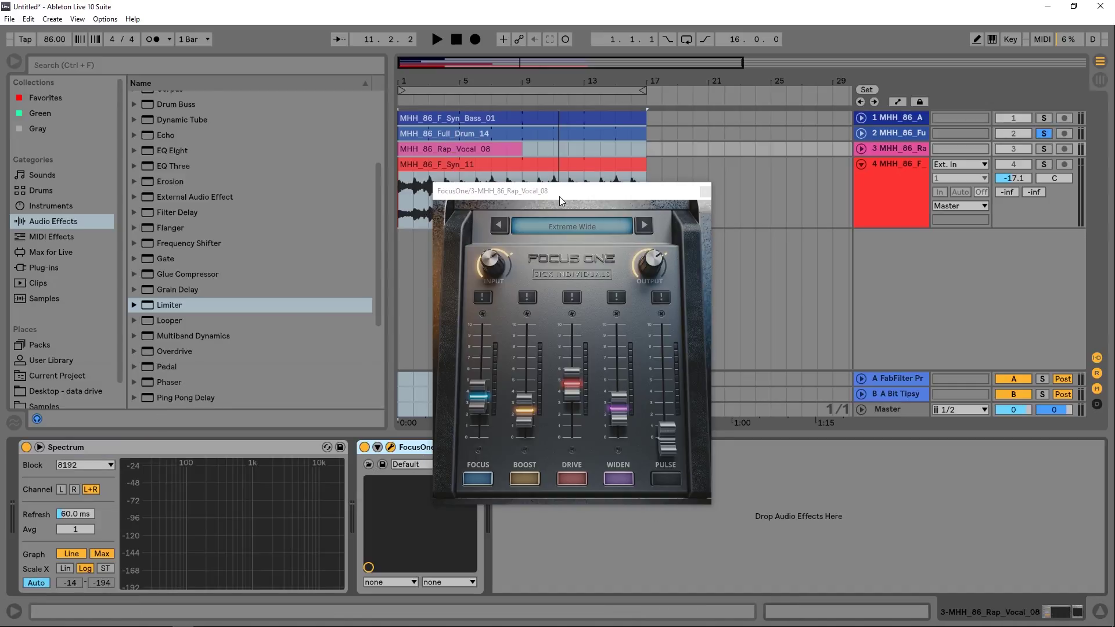
{"action": "left_click_drag", "start_coordinate": [559, 196], "coordinate": [566, 196]}
Step: Solo the rap vocal track, start playback, and shorten the arrangement loop to the vocal clip's 8 bars
{"action": "left_click", "coordinate": [1043, 149]}
{"action": "key", "text": "space"}
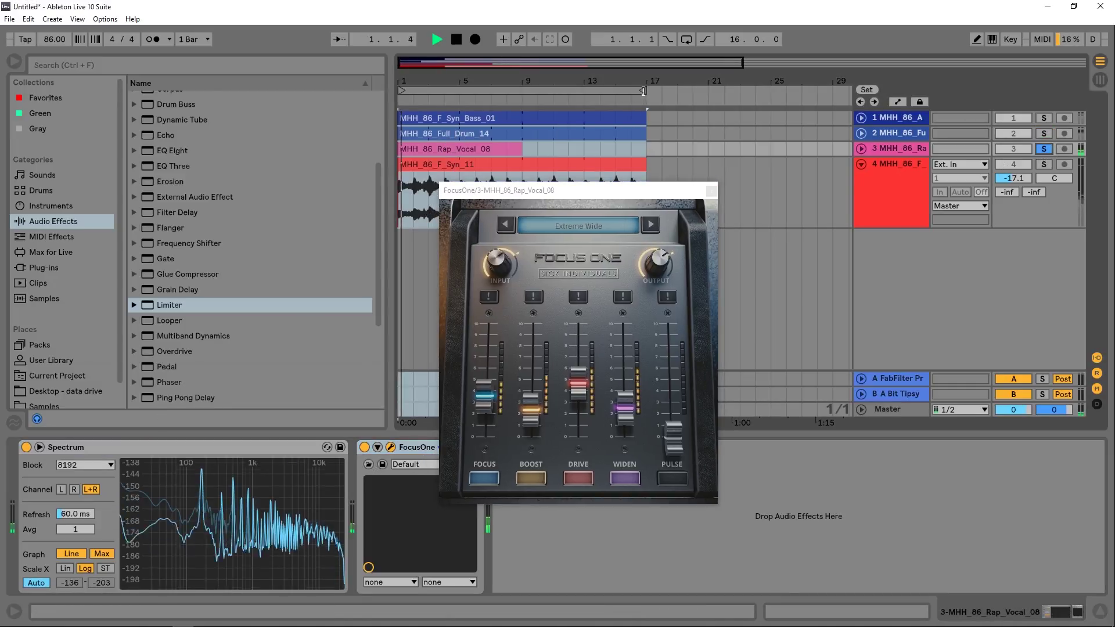
{"action": "left_click_drag", "start_coordinate": [642, 92], "coordinate": [520, 91]}
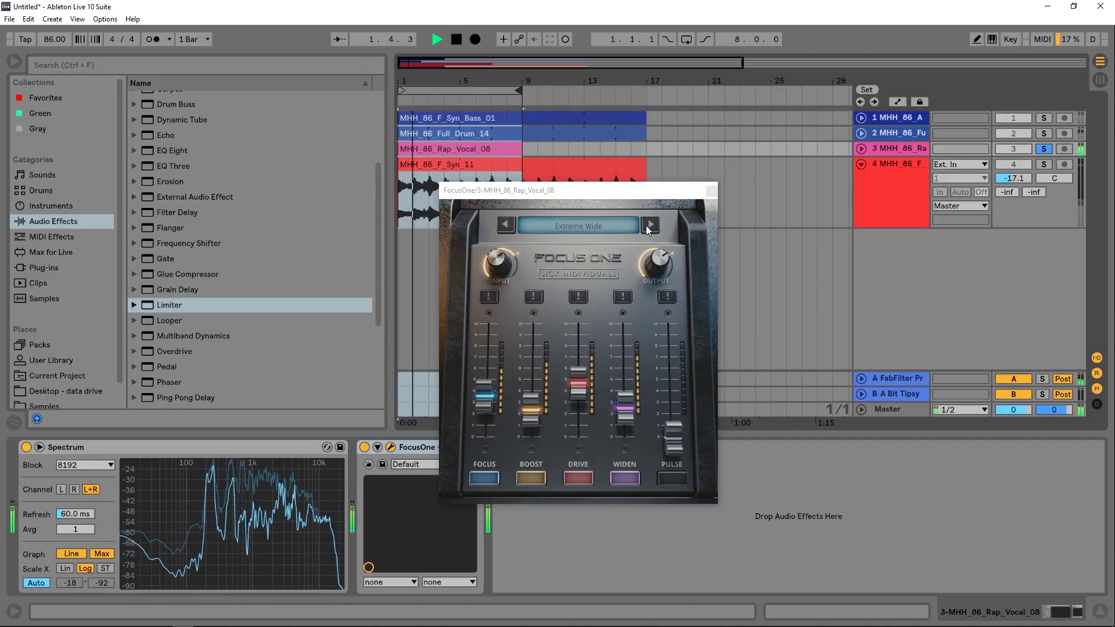
Step: Audition the SICK 1, SICK 2, SICK 3 and Vocals 2 presets on the vocal, comparing Vocals 2 with FocusOne bypassed
{"action": "left_click", "coordinate": [648, 228]}
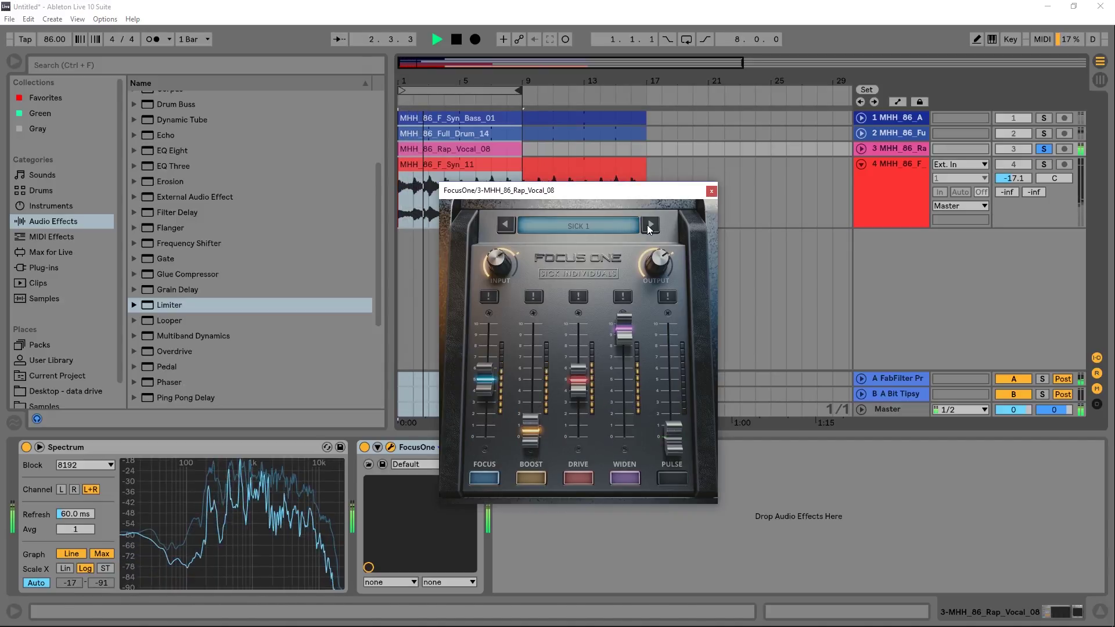
{"action": "left_click", "coordinate": [649, 226]}
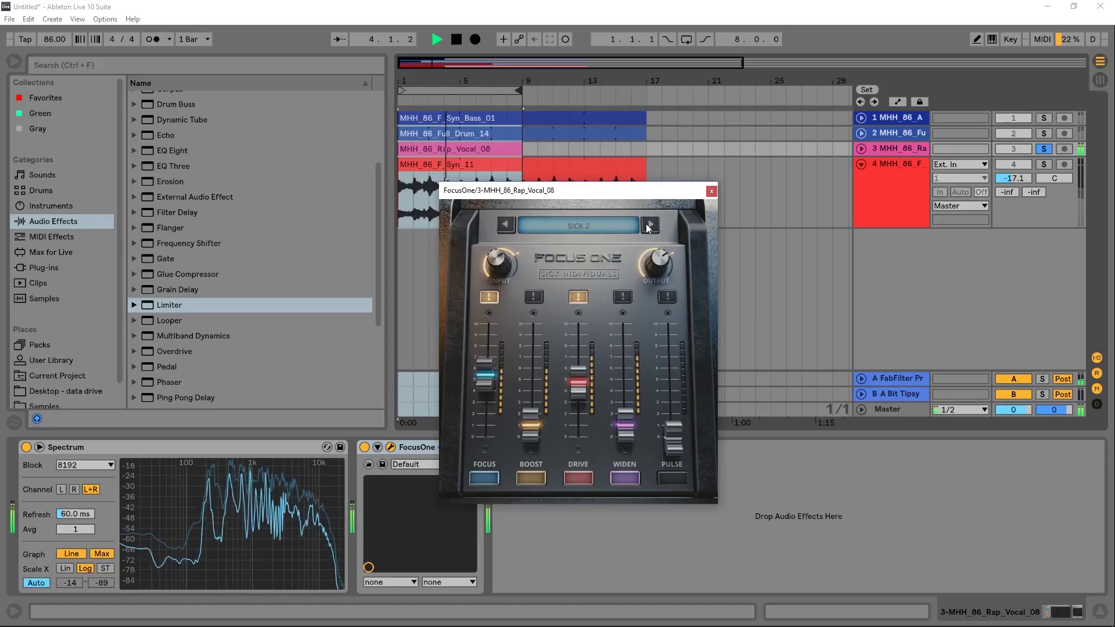
{"action": "left_click", "coordinate": [648, 226]}
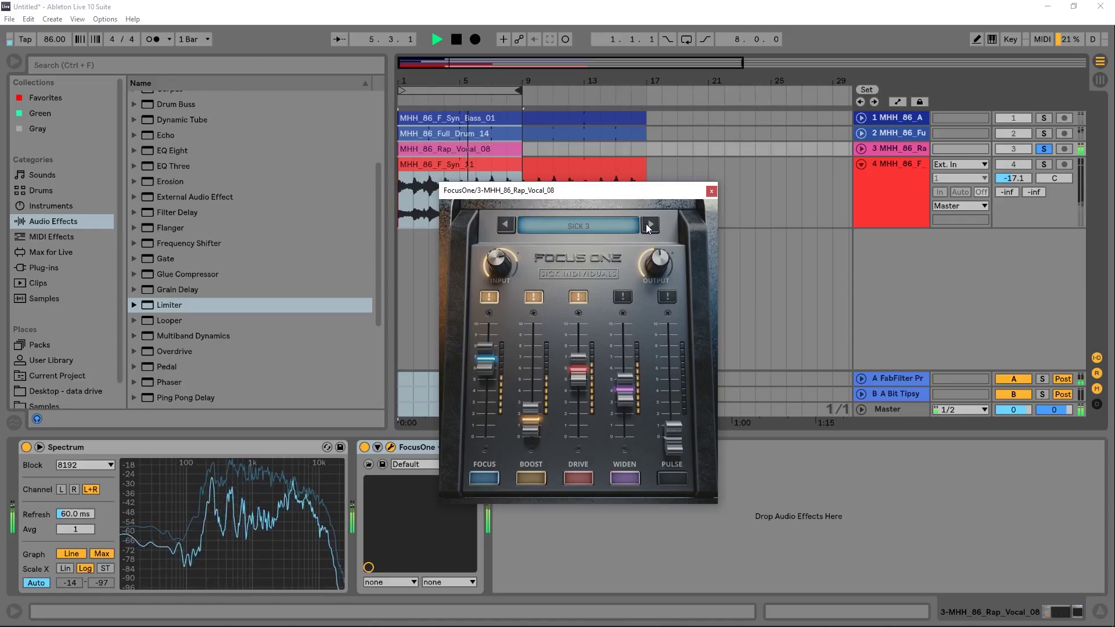
{"action": "left_click", "coordinate": [648, 226]}
{"action": "left_click", "coordinate": [649, 226]}
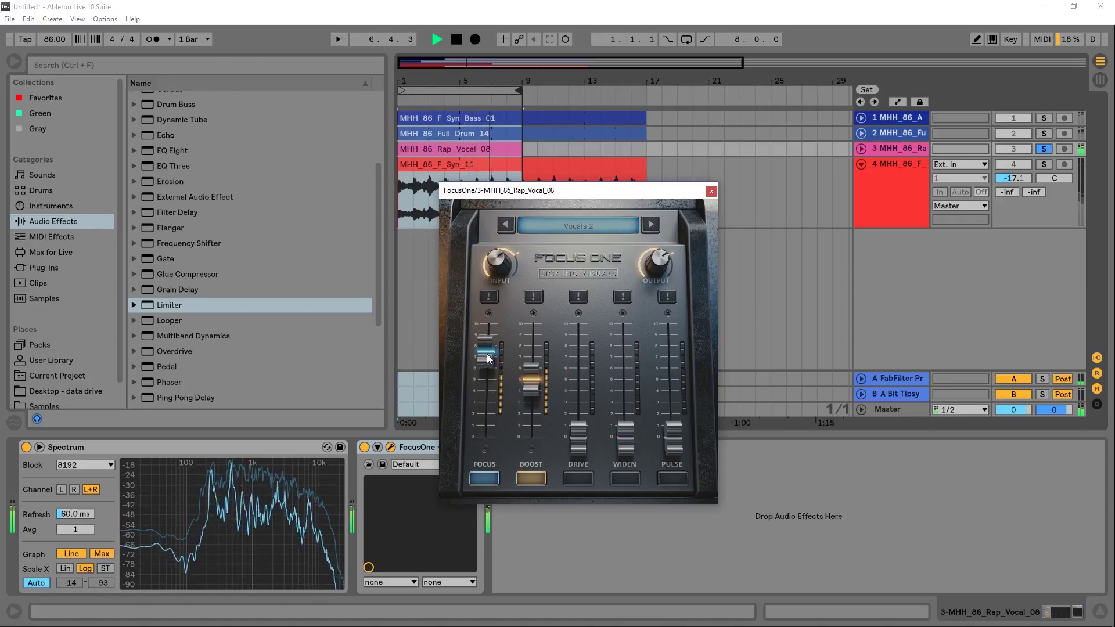
{"action": "left_click", "coordinate": [364, 448]}
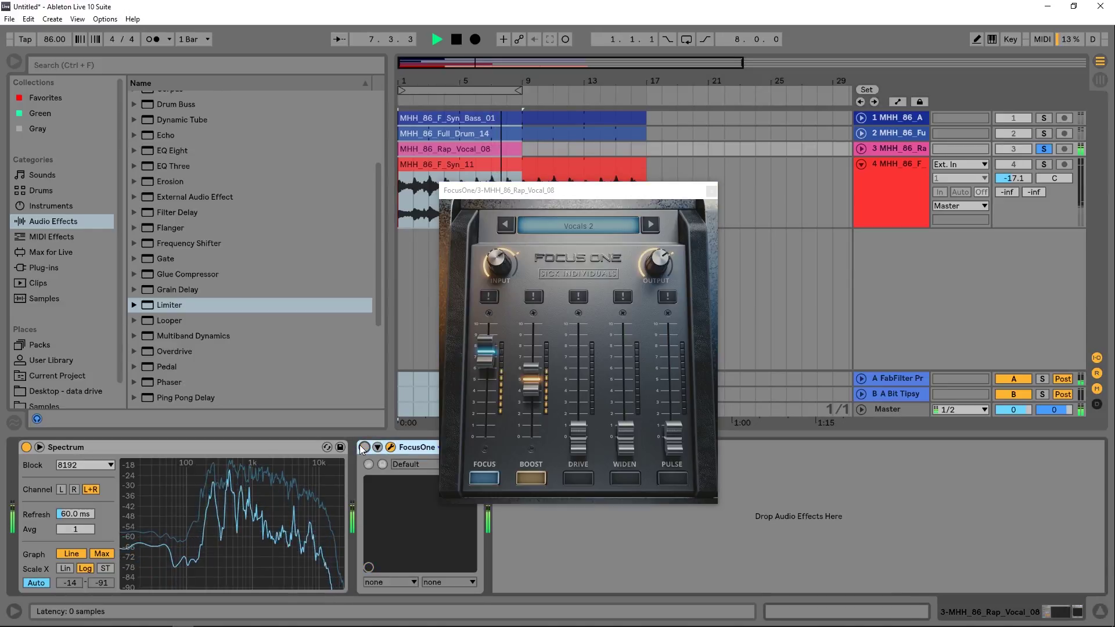
{"action": "left_click", "coordinate": [364, 448]}
Step: Load the Hammond Wide preset on the vocal, stop playback, raise the Drive and Boost faders, and set Focus to 5.6
{"action": "left_click", "coordinate": [650, 226]}
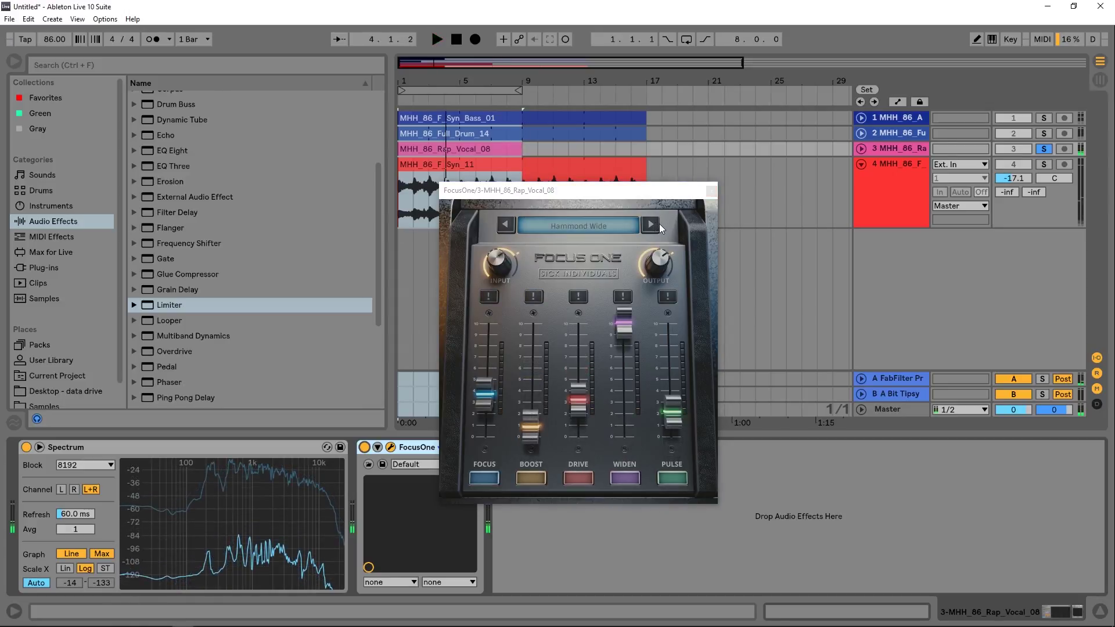
{"action": "key", "text": "space"}
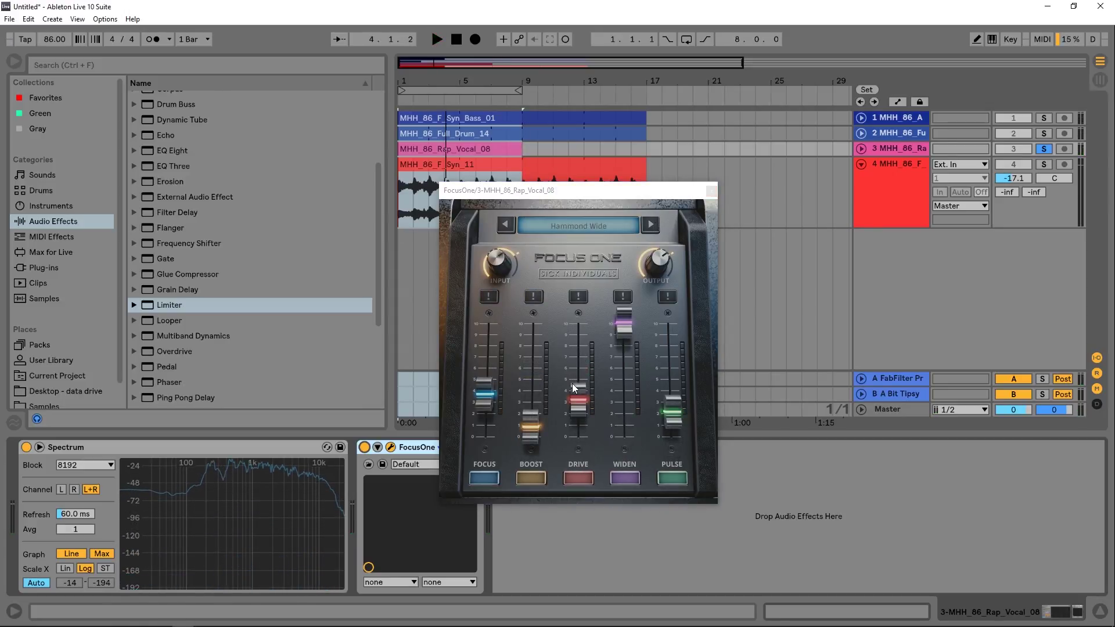
{"action": "left_click_drag", "start_coordinate": [575, 398], "coordinate": [575, 377]}
{"action": "left_click_drag", "start_coordinate": [530, 427], "coordinate": [484, 371]}
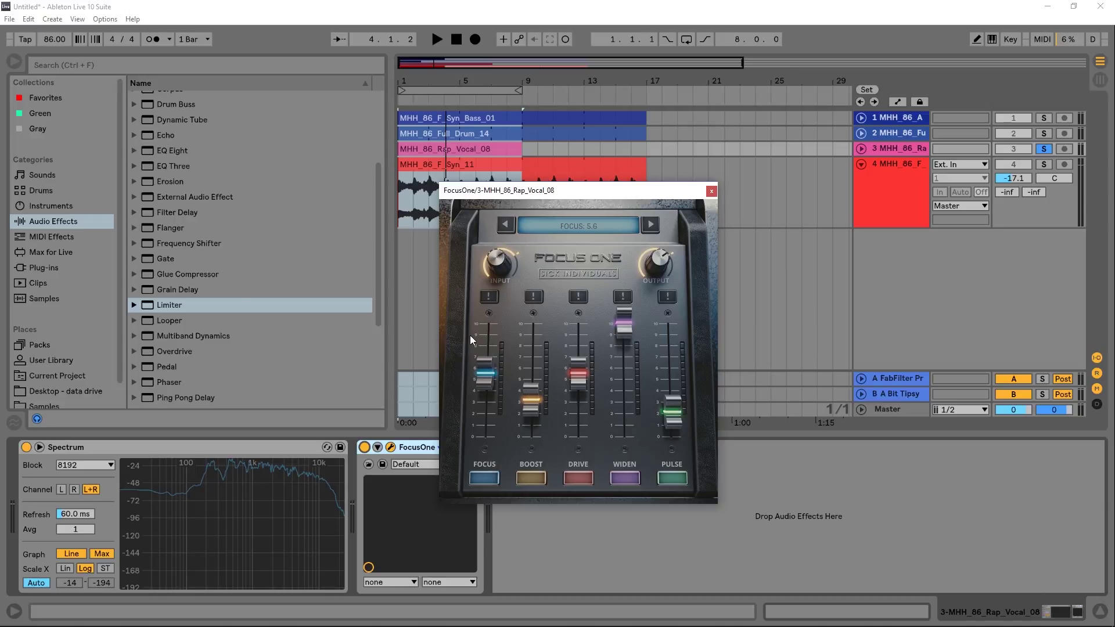